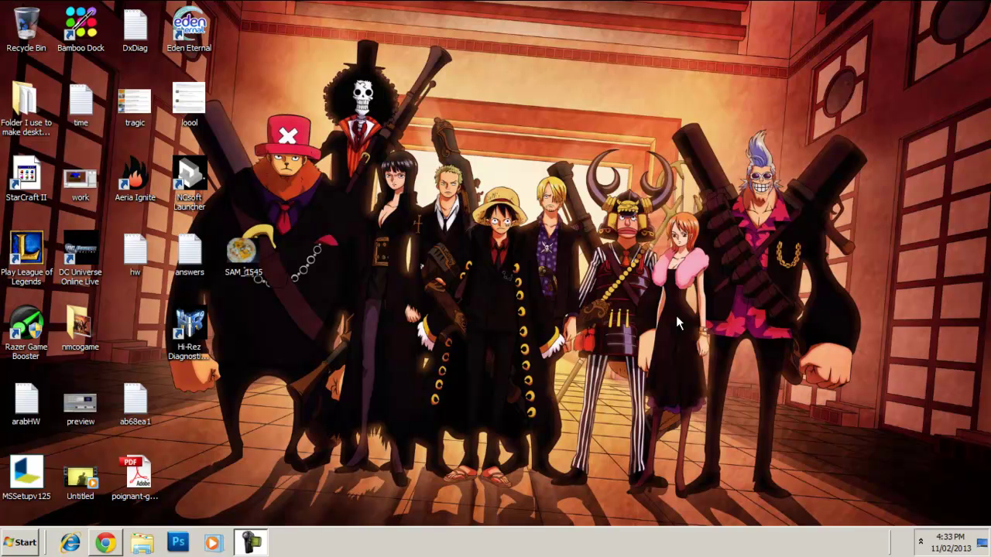
# Open the Personalization themes page from the desktop menu and close the duplicate Personalization window
pyautogui.rightClick(559, 394)
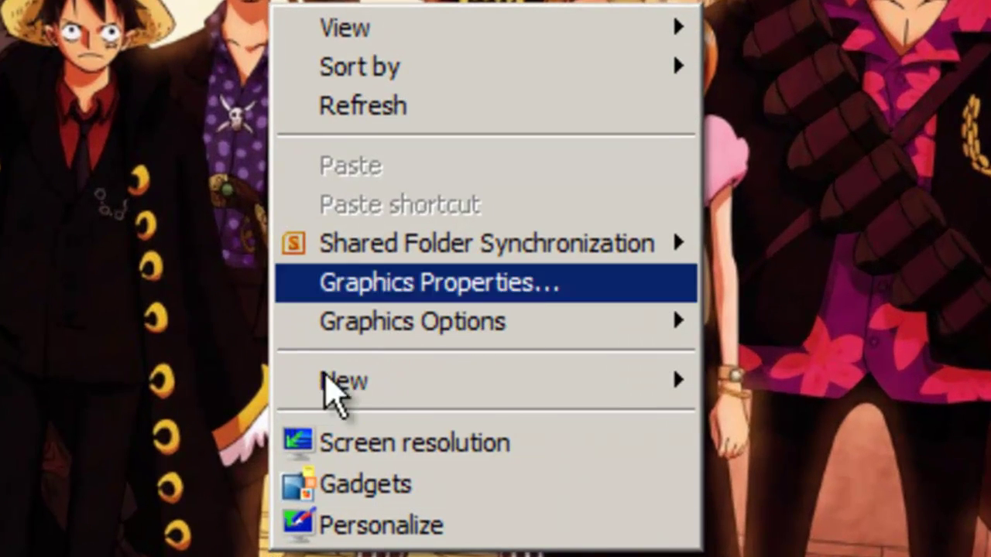
pyautogui.click(406, 522)
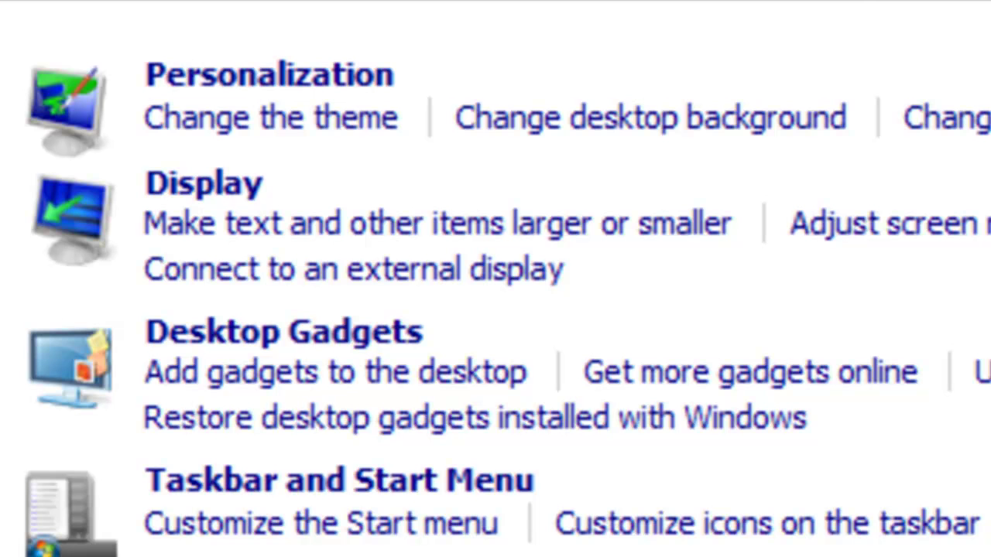
pyautogui.click(253, 74)
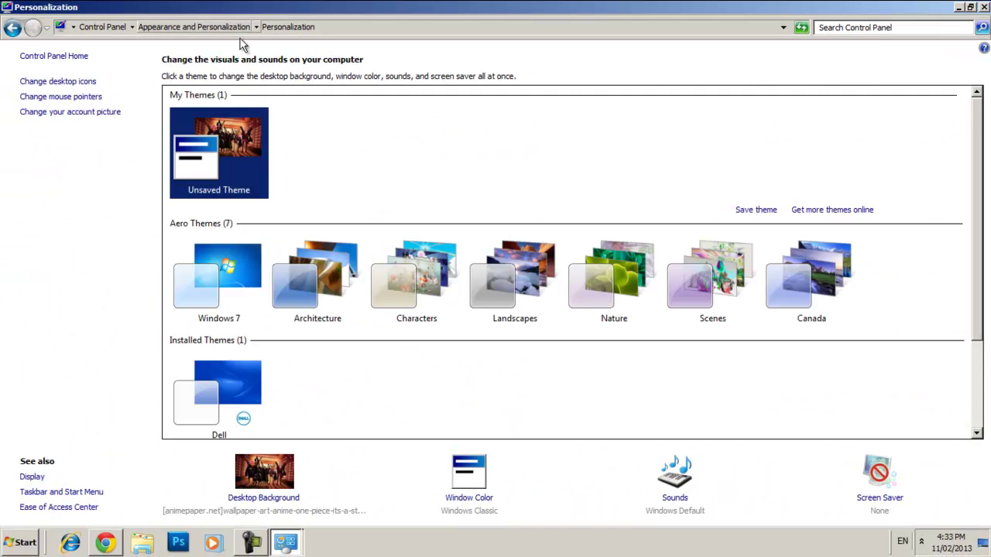
pyautogui.click(283, 540)
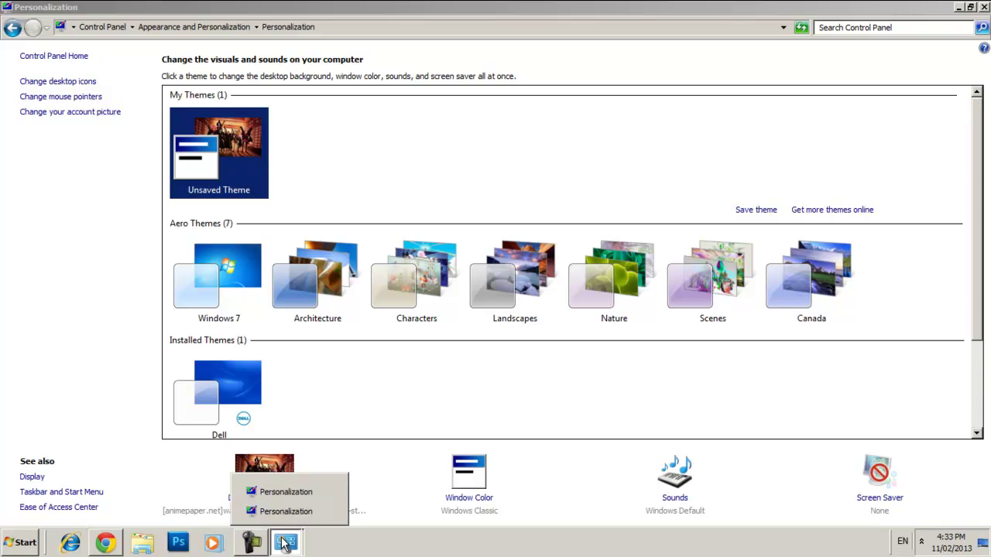
pyautogui.click(328, 512)
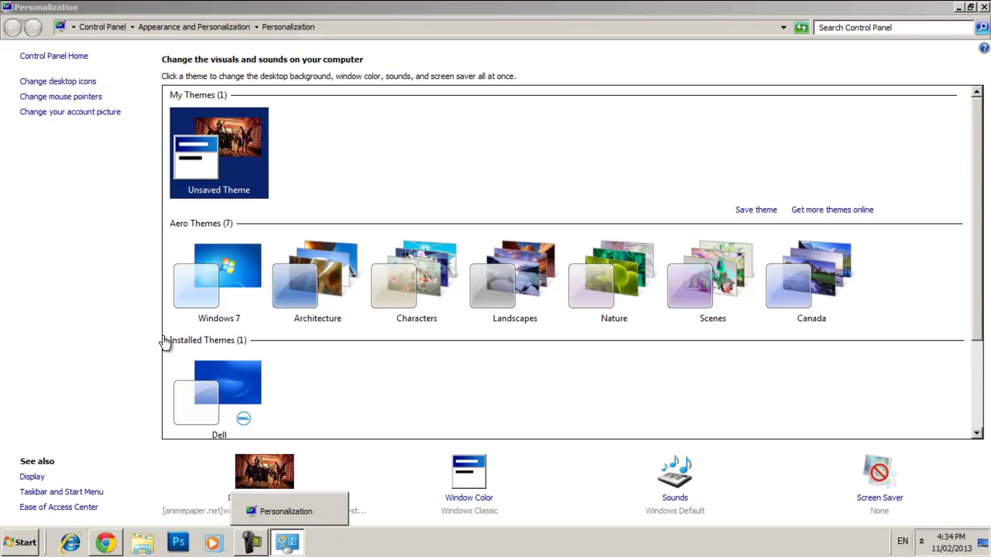
pyautogui.click(117, 318)
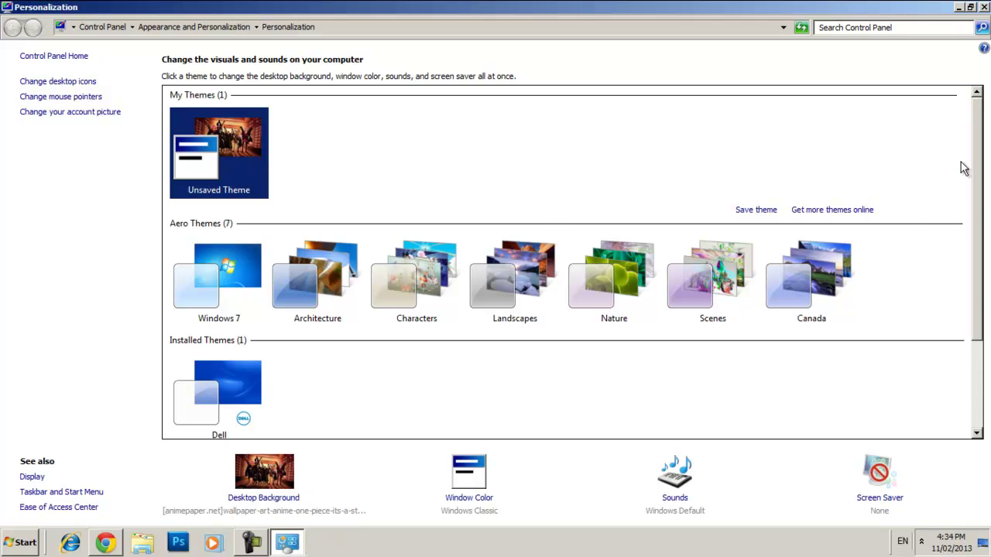
# Apply the Windows Classic theme for a solid blue desktop, then minimize the Personalization window
pyautogui.moveTo(980, 150); pyautogui.dragTo(971, 261)
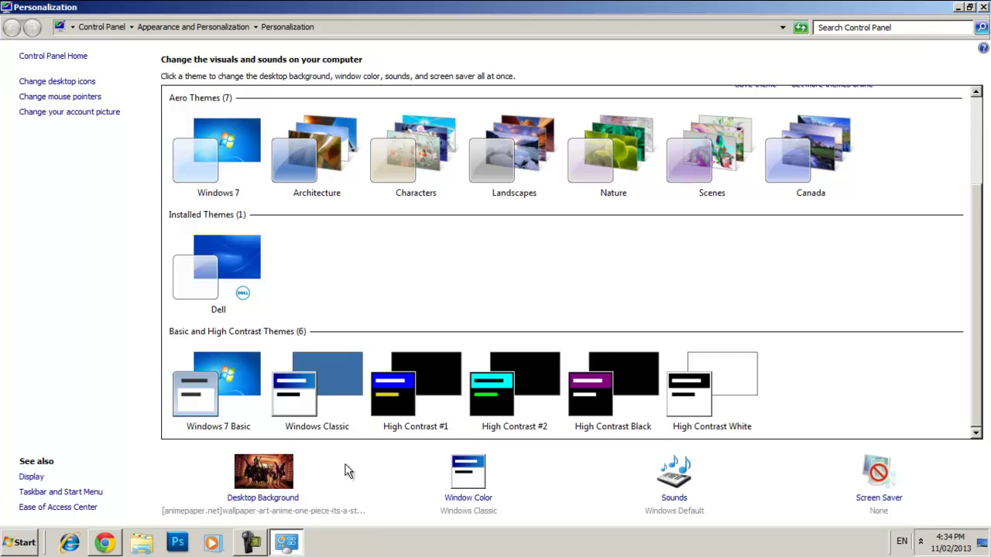
pyautogui.click(316, 395)
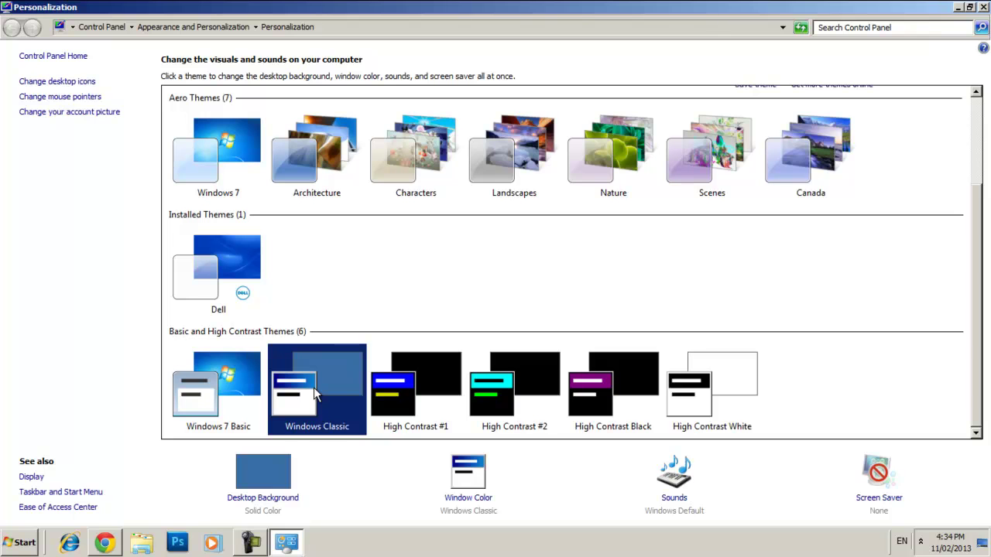
pyautogui.click(960, 7)
pyautogui.moveTo(731, 55); pyautogui.dragTo(519, 172)
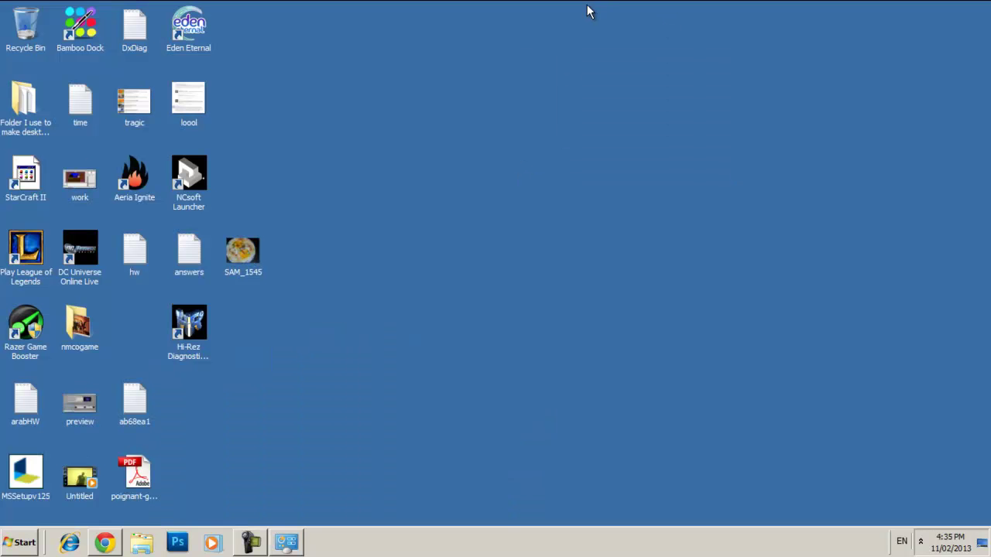
pyautogui.click(279, 547)
pyautogui.click(279, 547)
pyautogui.click(279, 547)
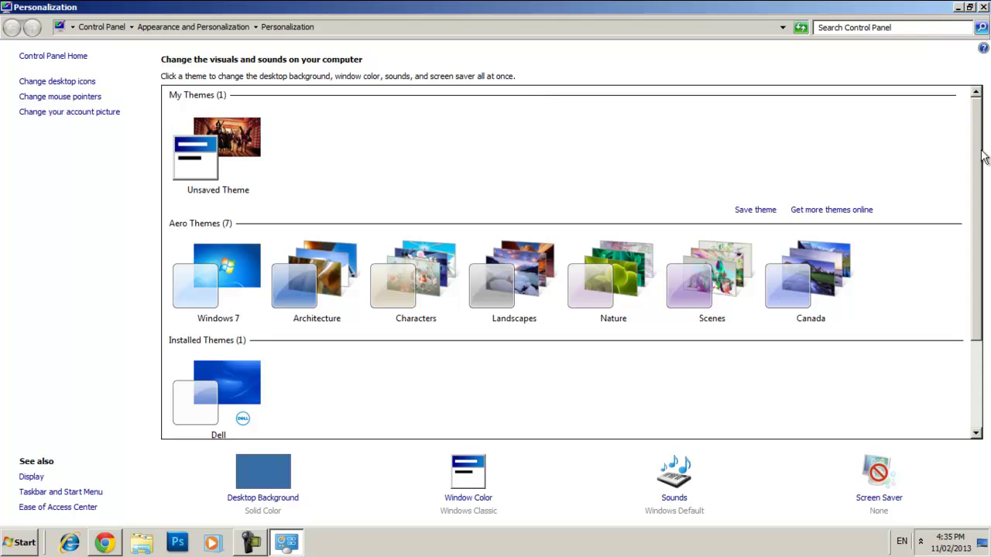
pyautogui.click(286, 542)
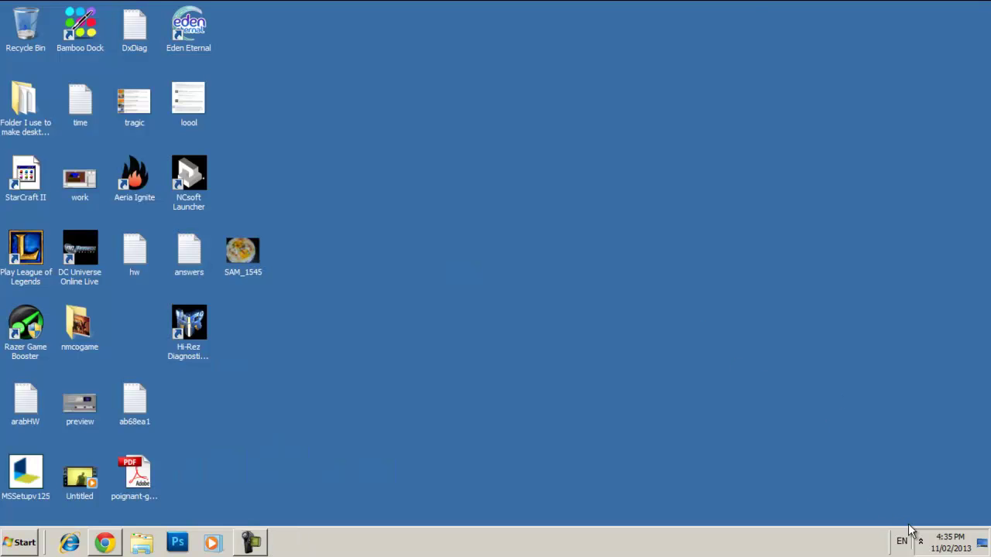
# Switch to the High performance power plan from the tray battery icon and open More power options
pyautogui.click(921, 541)
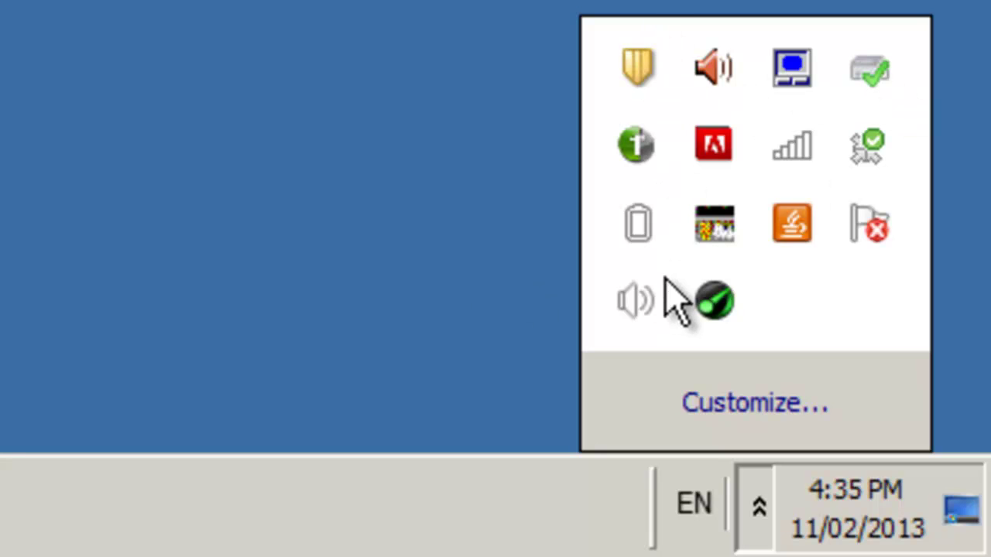
pyautogui.moveTo(700, 220)
pyautogui.click(639, 229)
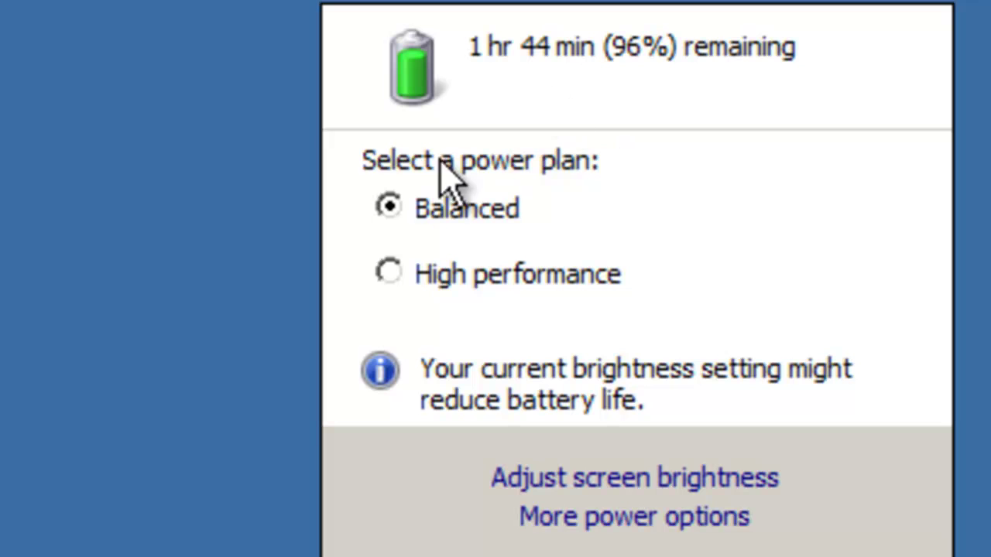
pyautogui.click(388, 273)
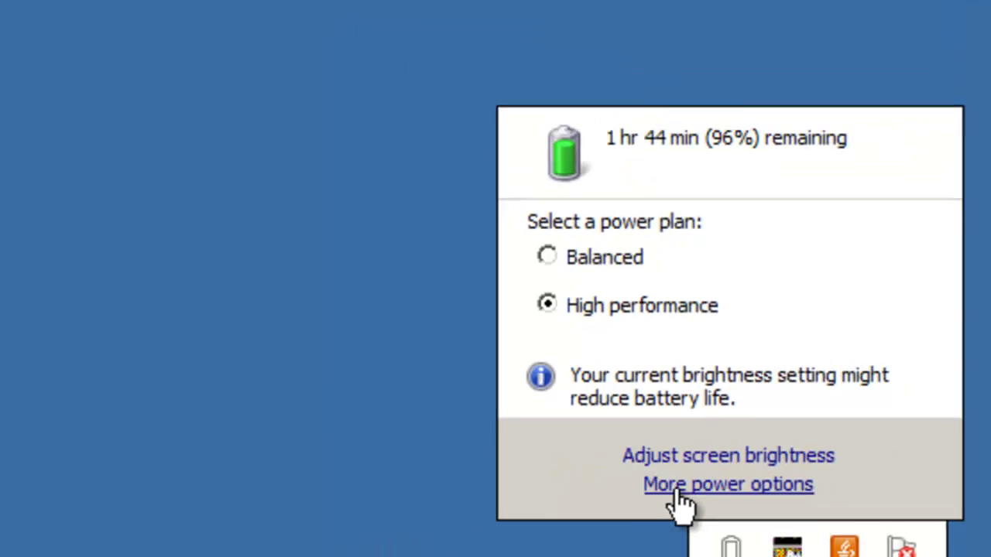
pyautogui.click(561, 517)
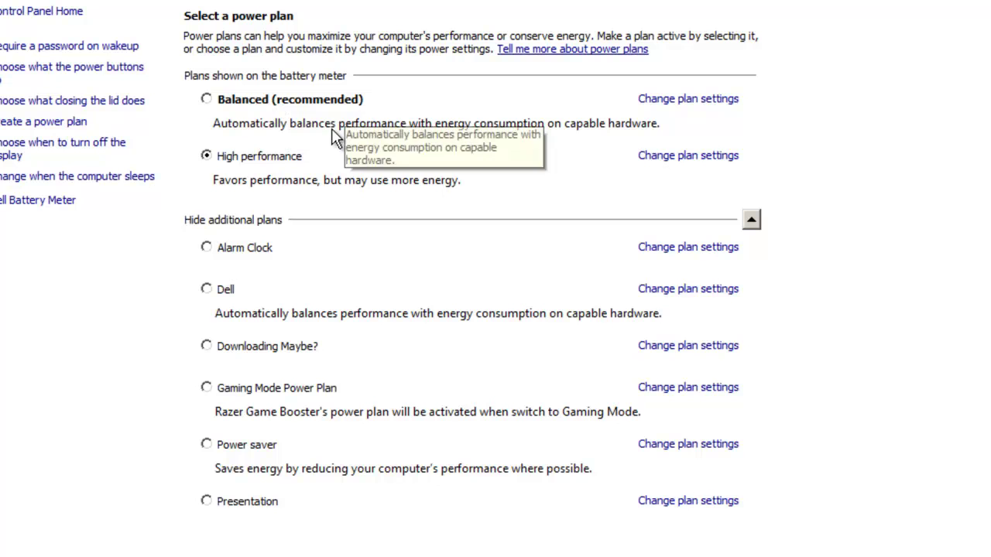
# Select the Balanced (recommended) power plan in Power Options
pyautogui.click(207, 98)
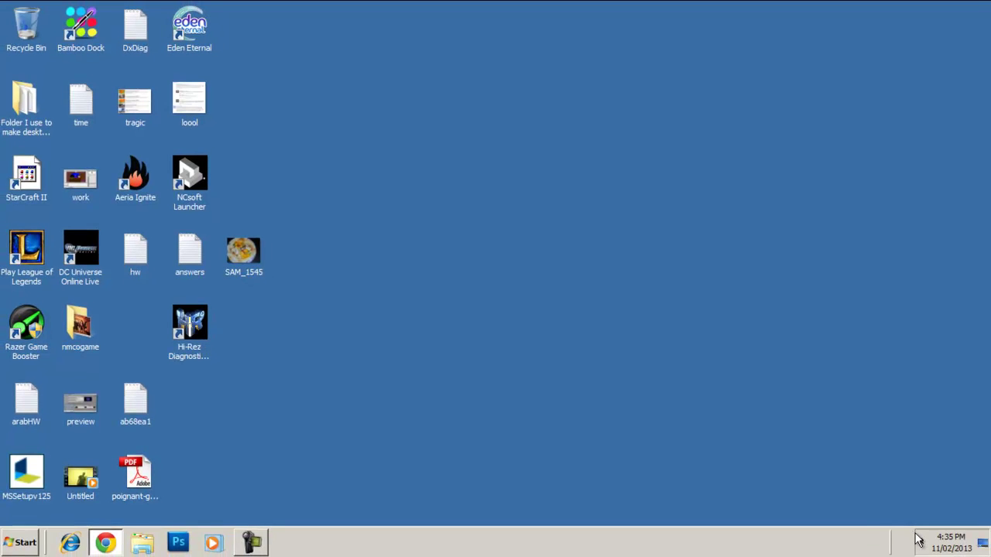
# Cancel the pending Java update from its hidden tray icon
pyautogui.click(918, 540)
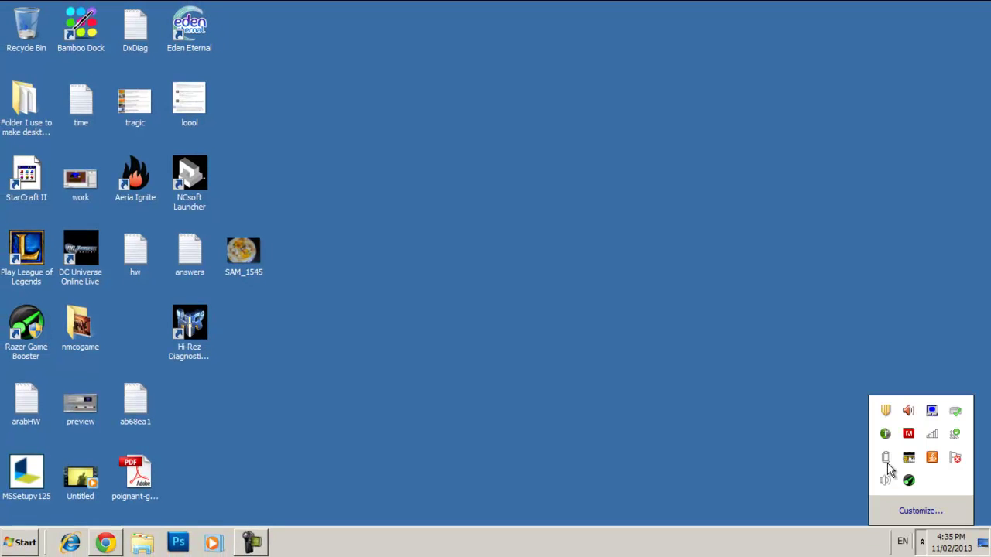
pyautogui.moveTo(888, 462)
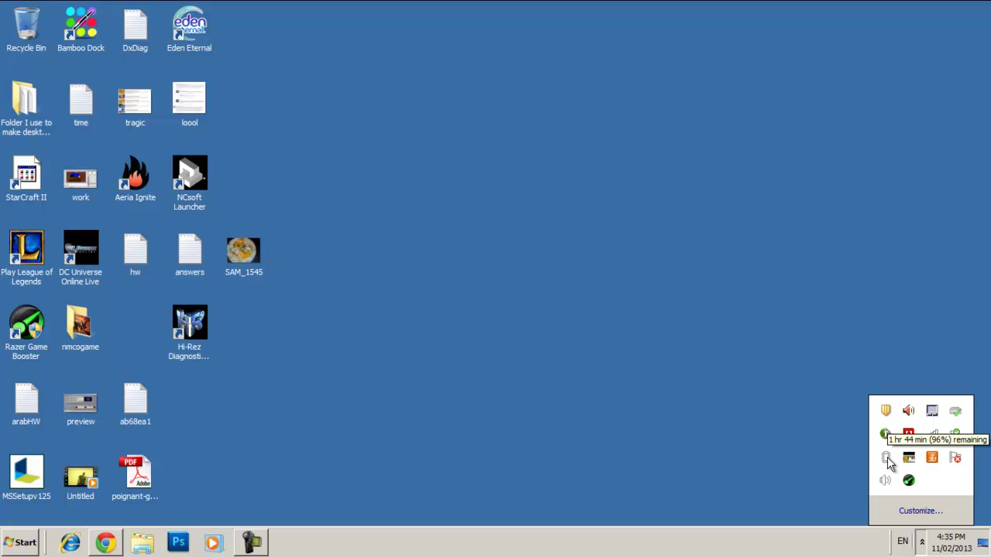
pyautogui.click(812, 369)
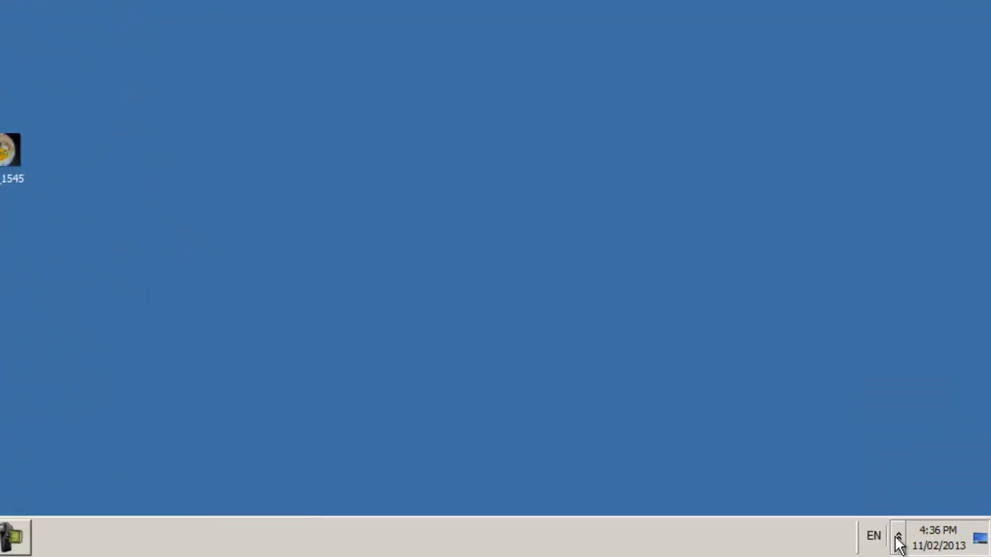
pyautogui.click(921, 545)
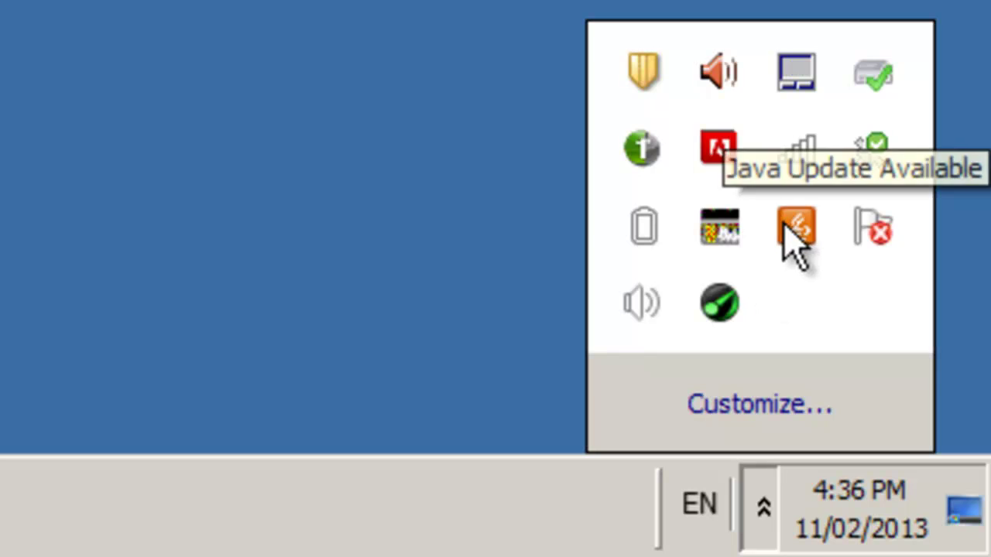
pyautogui.rightClick(787, 232)
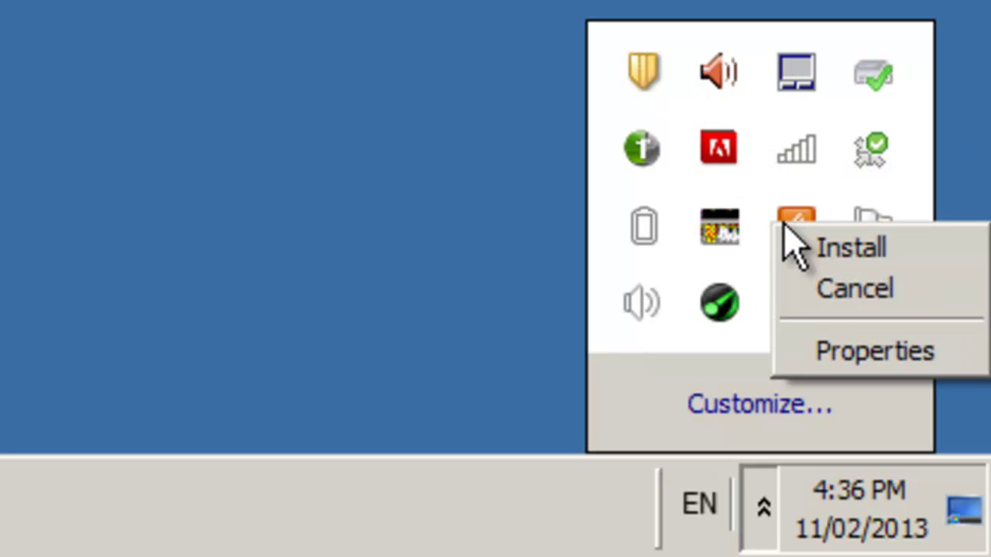
pyautogui.click(821, 288)
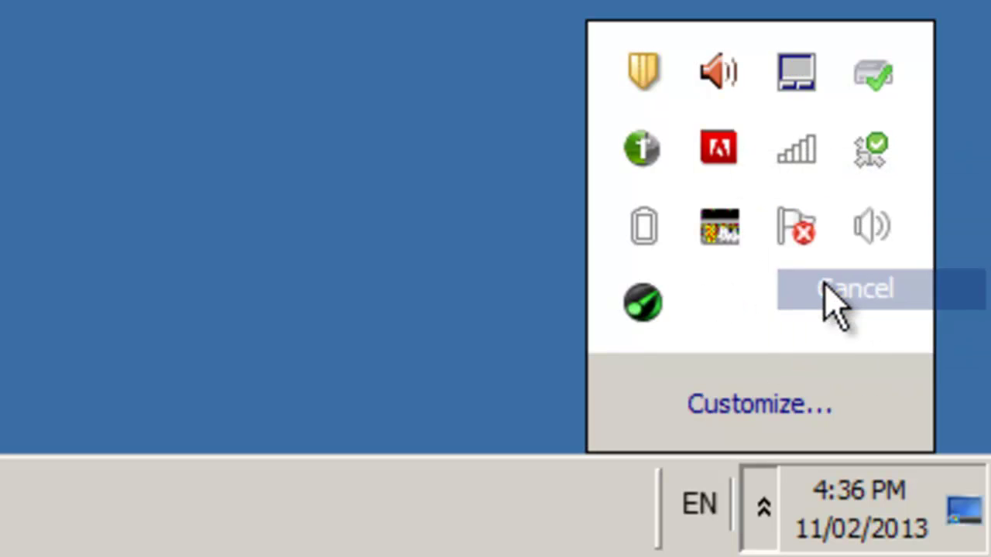
# Exit the multicoloured tray program and close the Chrome window from the taskbar
pyautogui.rightClick(713, 231)
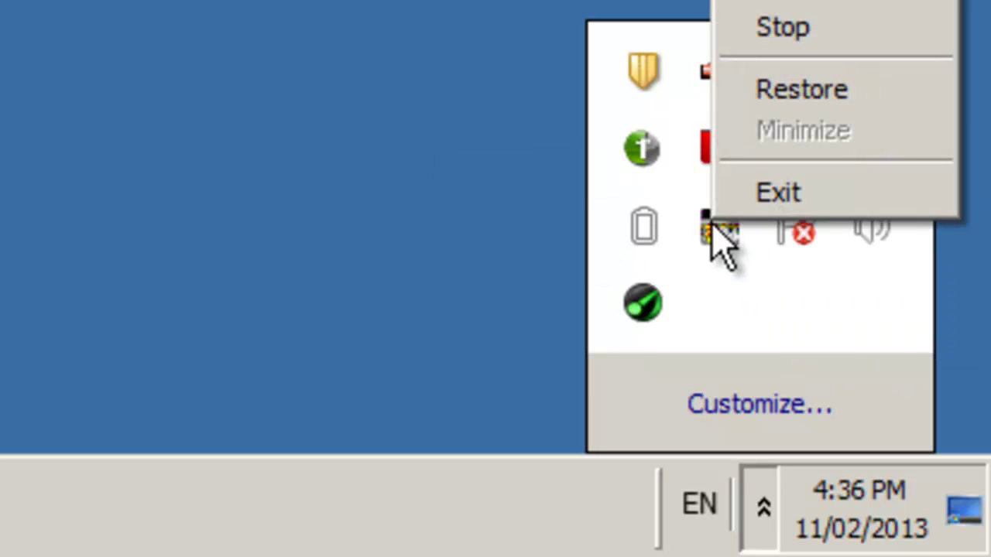
pyautogui.click(762, 198)
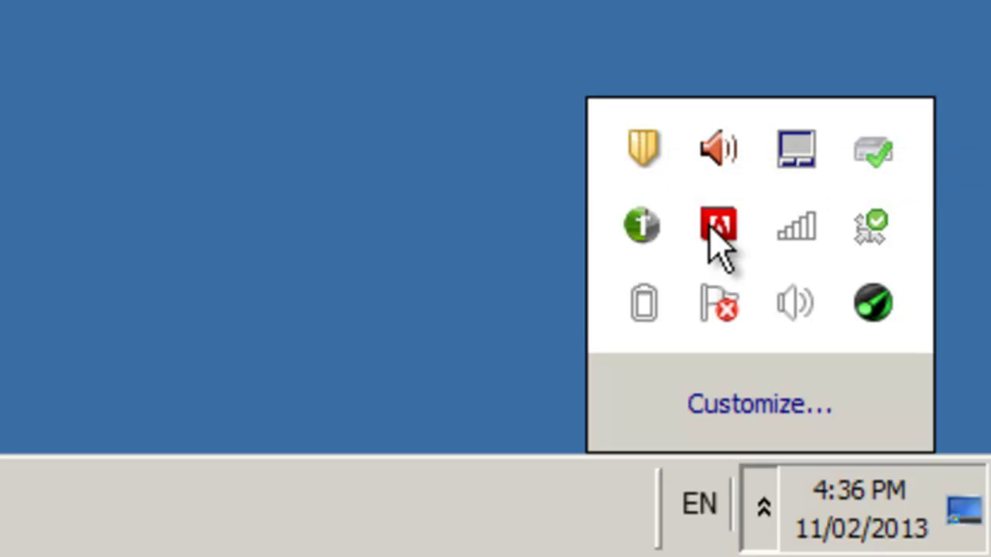
pyautogui.rightClick(708, 226)
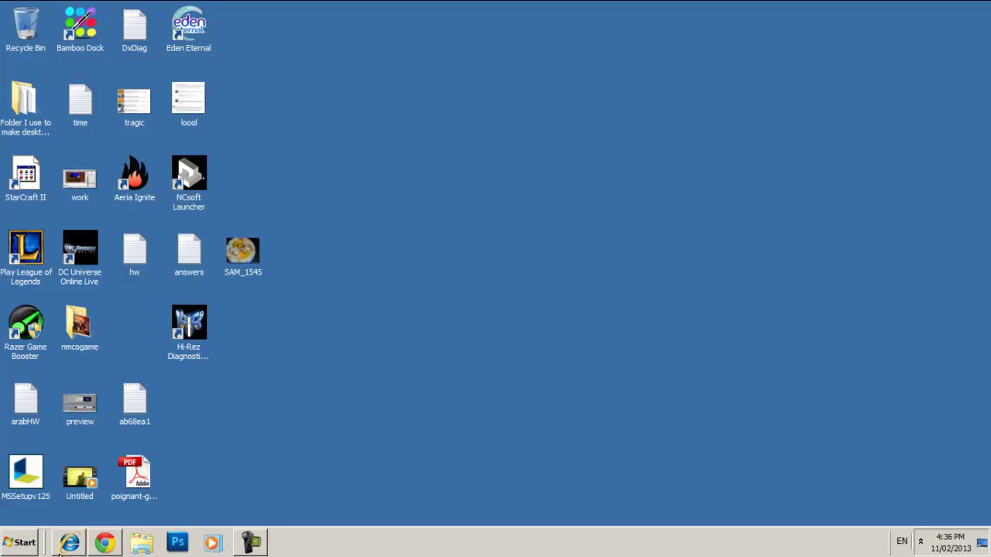
pyautogui.rightClick(104, 543)
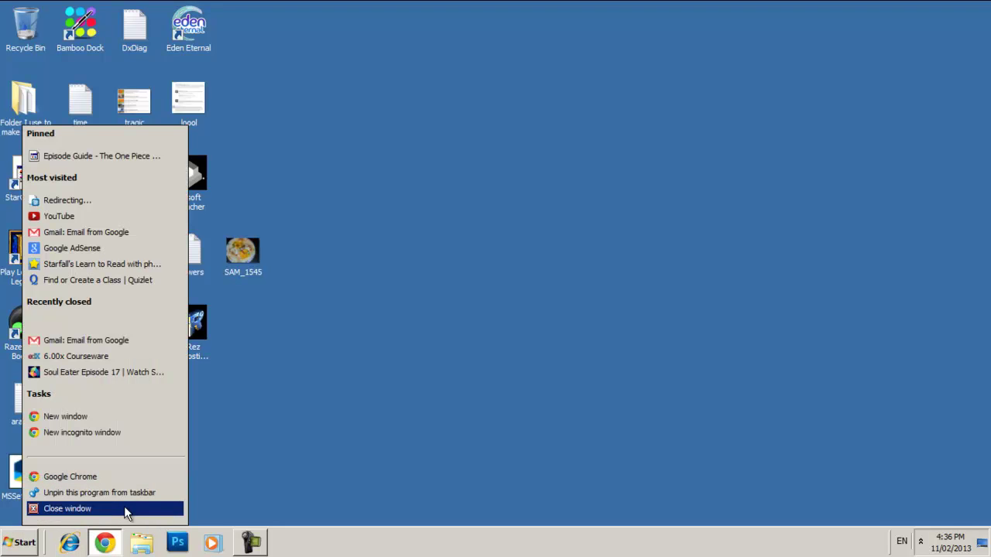
pyautogui.click(124, 506)
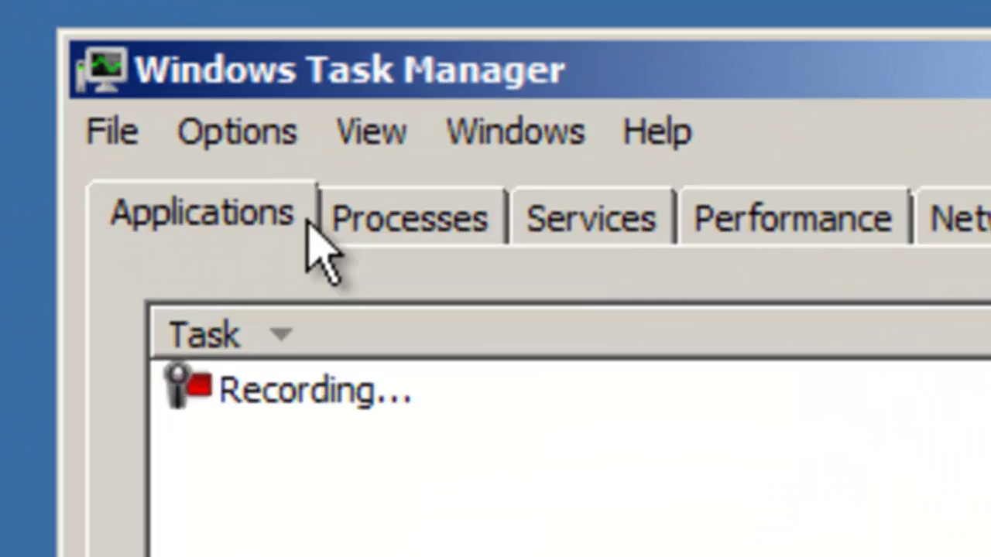
# End the iTunesHelper.exe process in Task Manager's Processes list, then close Task Manager
pyautogui.click(437, 78)
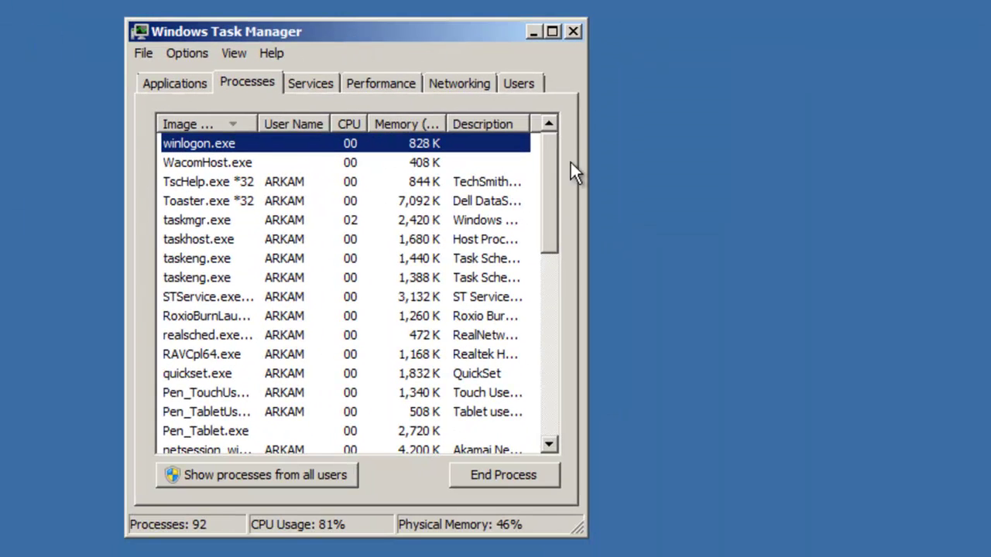
pyautogui.moveTo(549, 213); pyautogui.dragTo(549, 223)
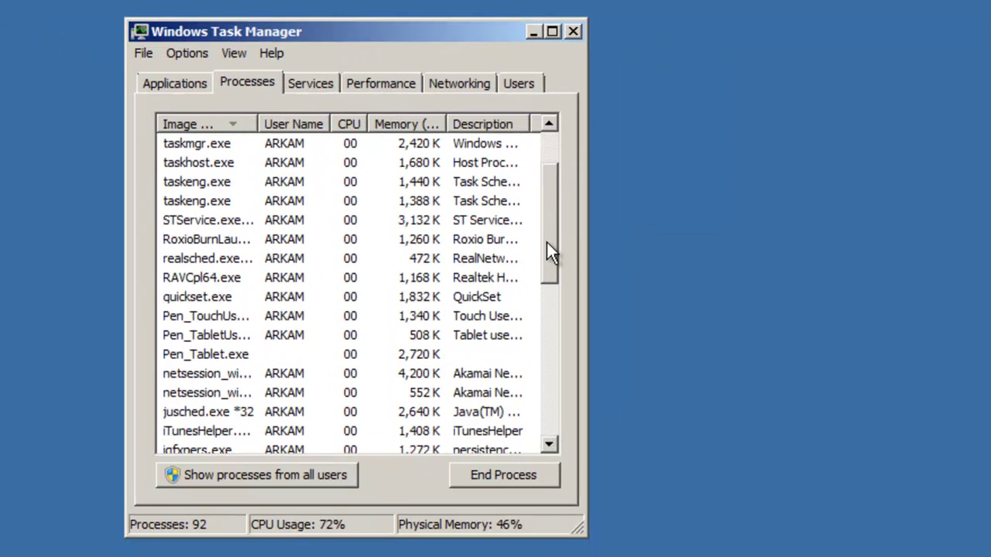
pyautogui.moveTo(547, 242); pyautogui.dragTo(545, 262)
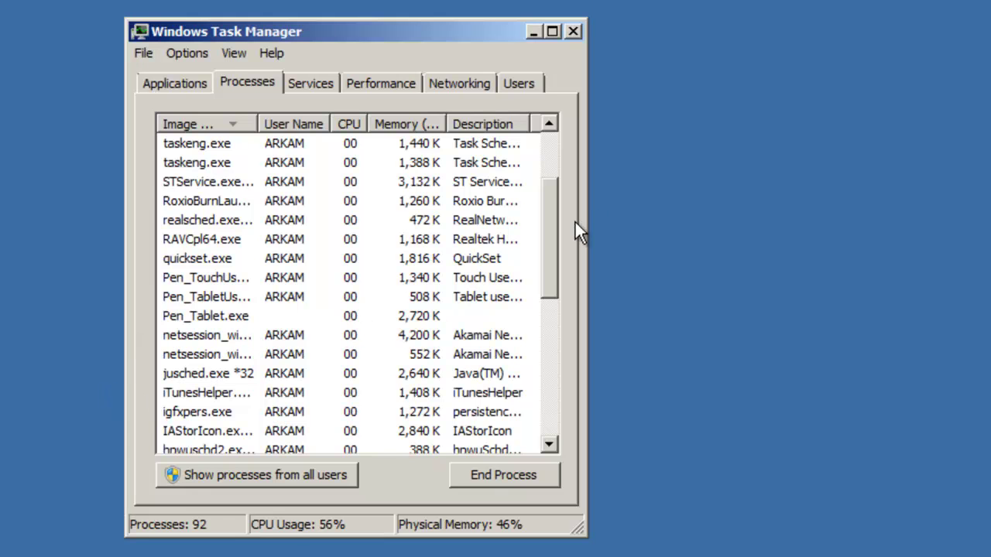
pyautogui.moveTo(549, 228); pyautogui.dragTo(549, 256)
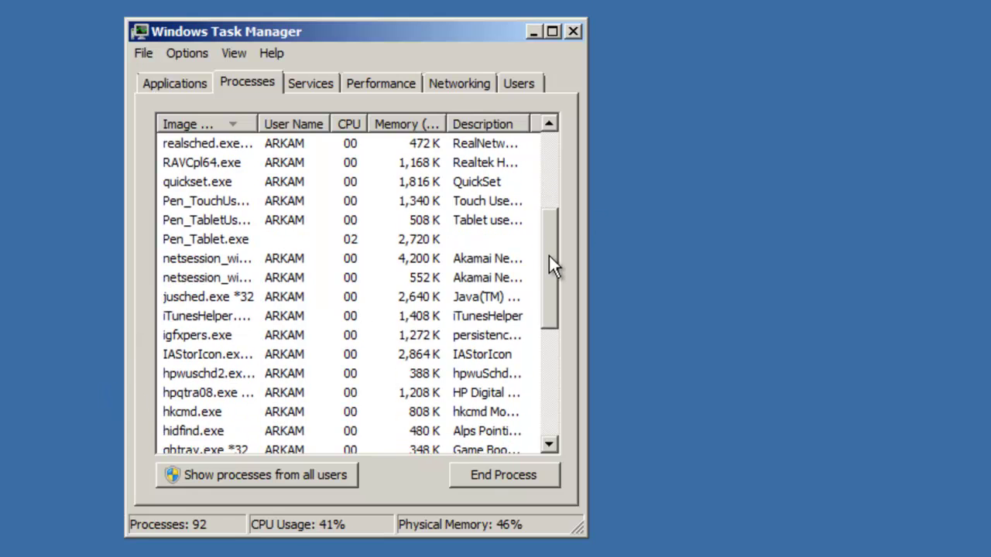
pyautogui.click(221, 317)
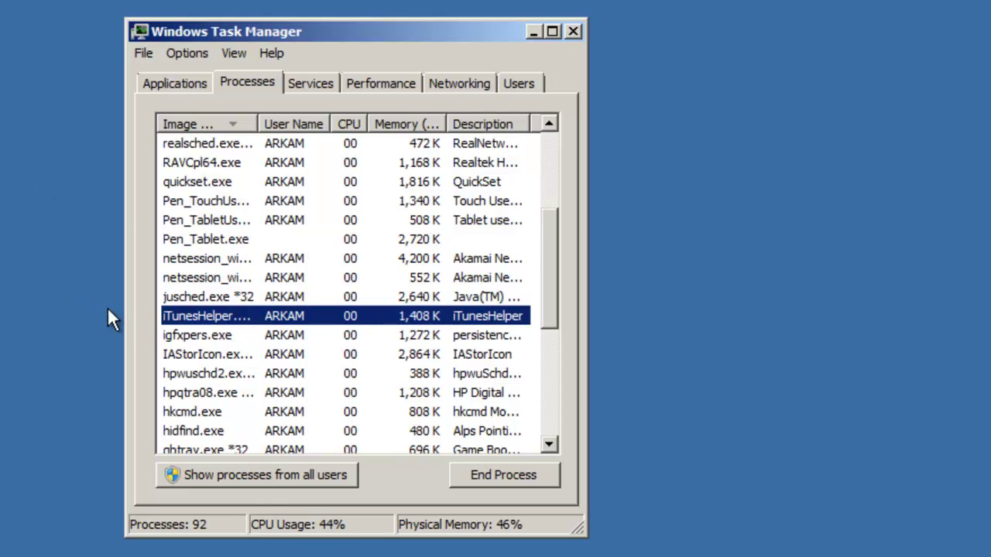
pyautogui.press('Delete')
pyautogui.press('Return')
pyautogui.moveTo(554, 263); pyautogui.dragTo(553, 163)
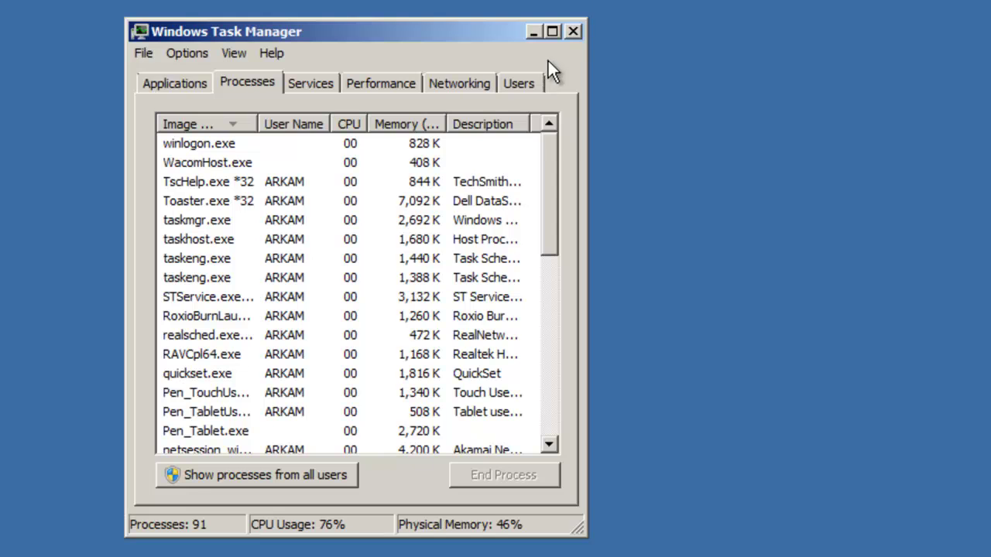
pyautogui.click(573, 30)
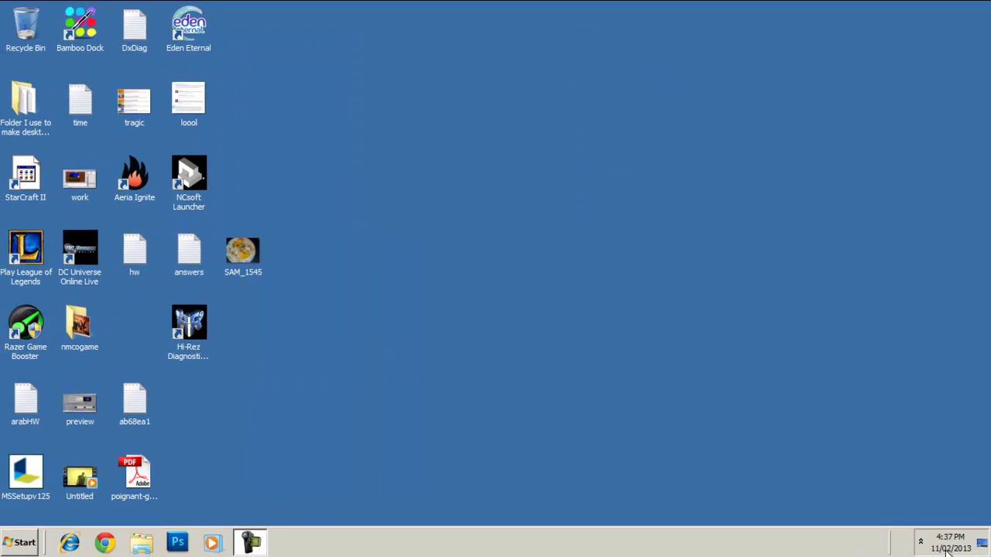
# Move the Razer Game Booster desktop shortcut to the centre of the desktop
pyautogui.click(920, 543)
pyautogui.click(920, 543)
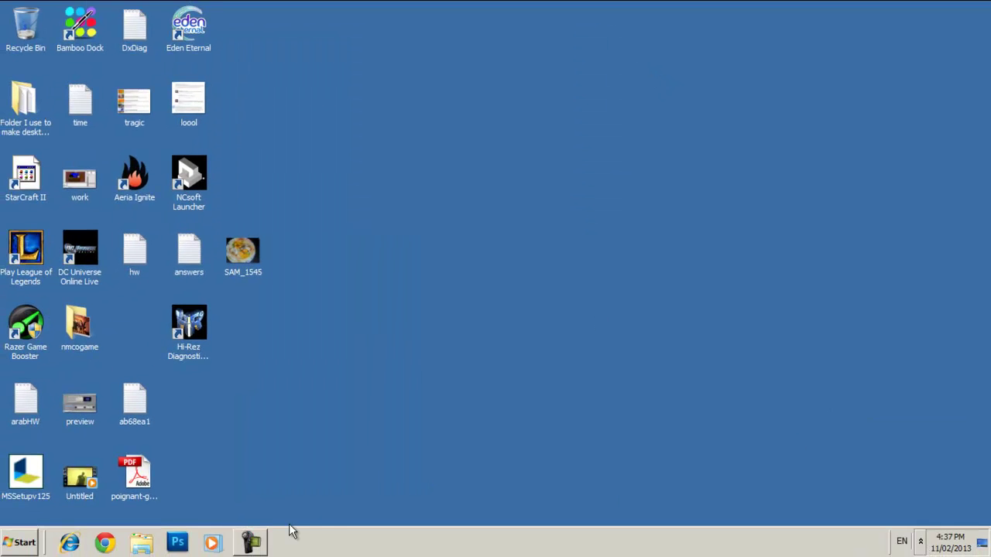
pyautogui.click(920, 542)
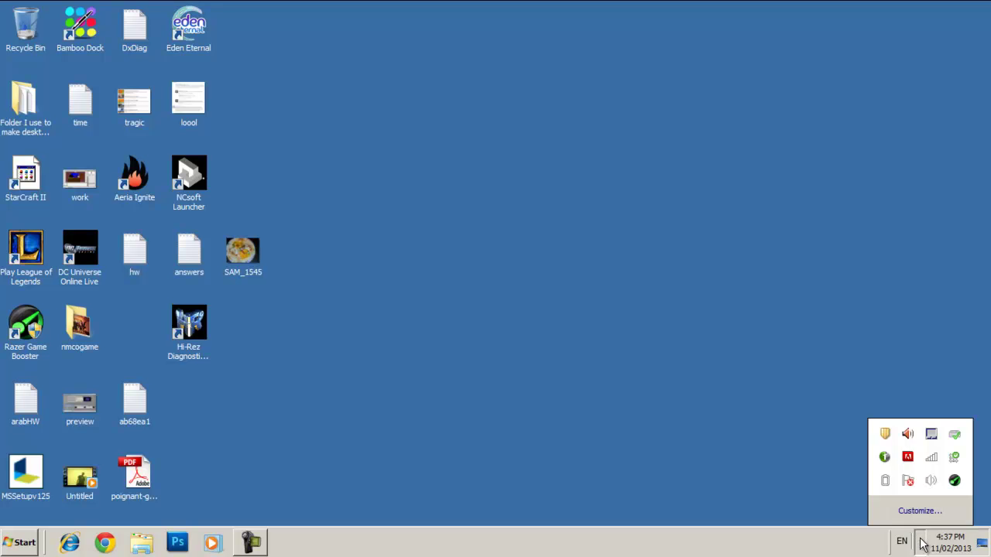
pyautogui.click(605, 302)
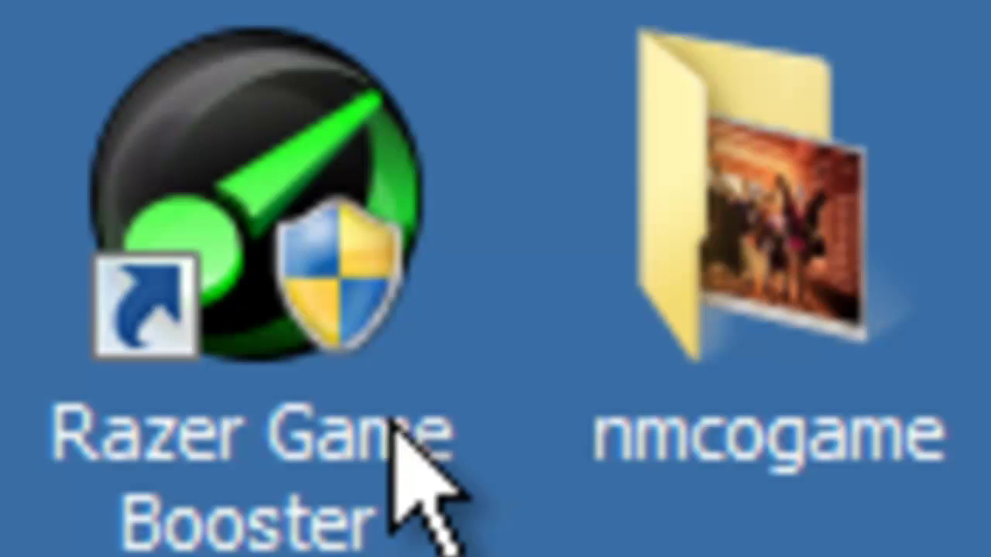
pyautogui.moveTo(398, 426); pyautogui.dragTo(959, 472)
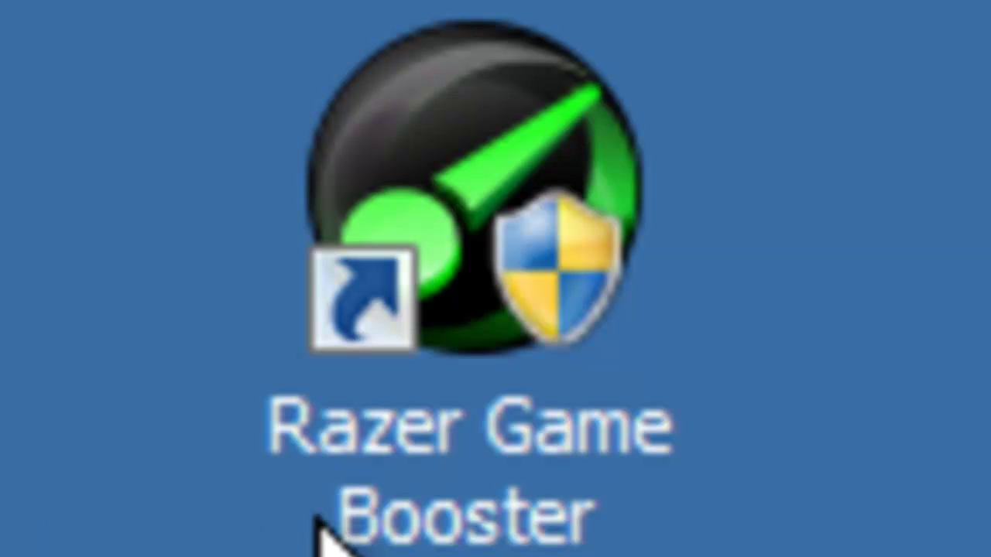
# Launch Razer Game Booster and bring up its main launcher window from the tray icon
pyautogui.doubleClick(356, 473)
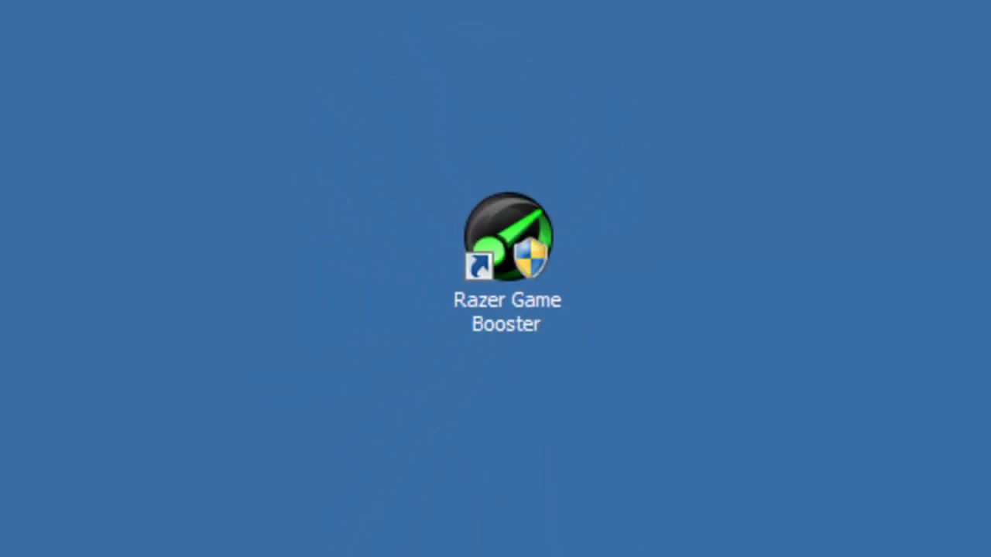
pyautogui.click(924, 543)
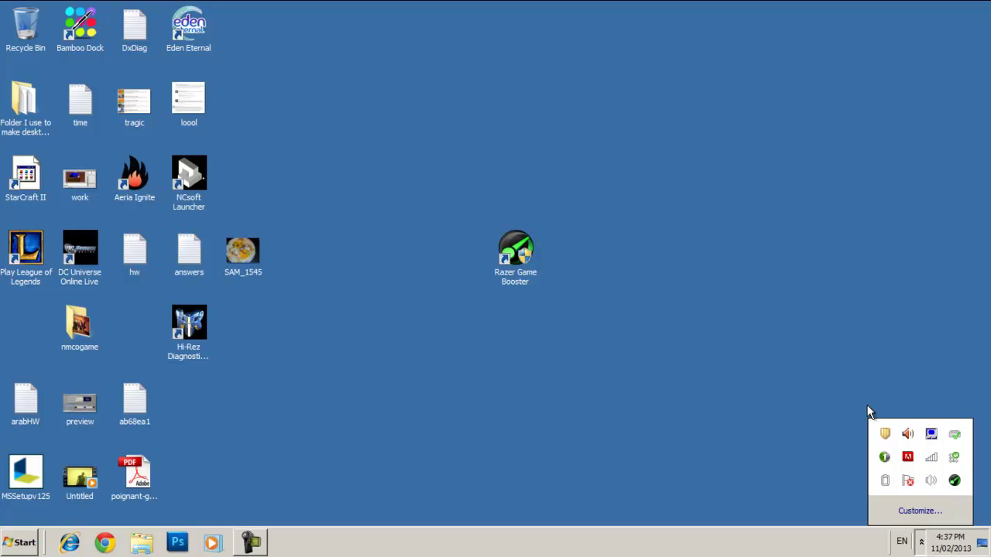
pyautogui.rightClick(957, 482)
pyautogui.click(946, 486)
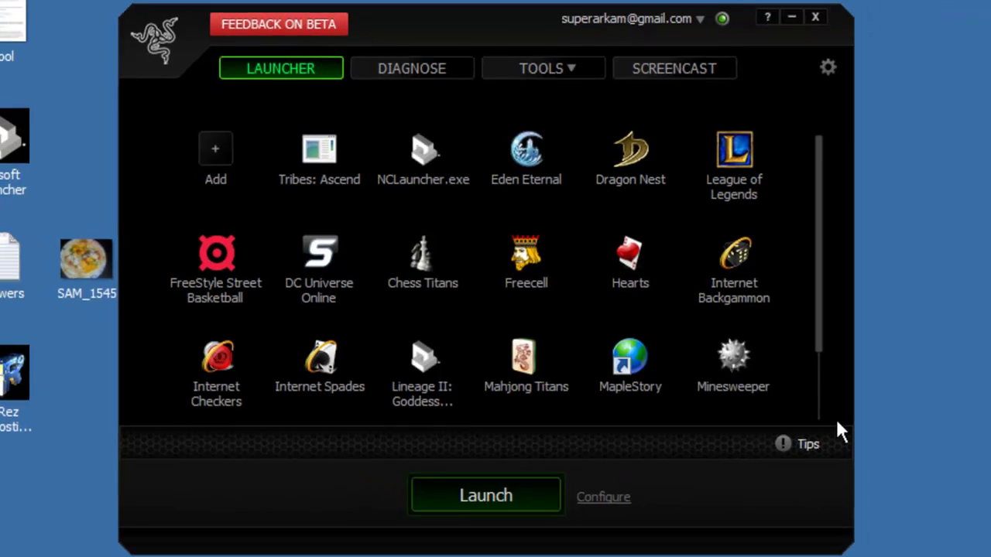
# Select League of Legends in the launcher's game grid and press Launch
pyautogui.moveTo(820, 334); pyautogui.dragTo(817, 281)
pyautogui.scroll(-2, 805, 325)
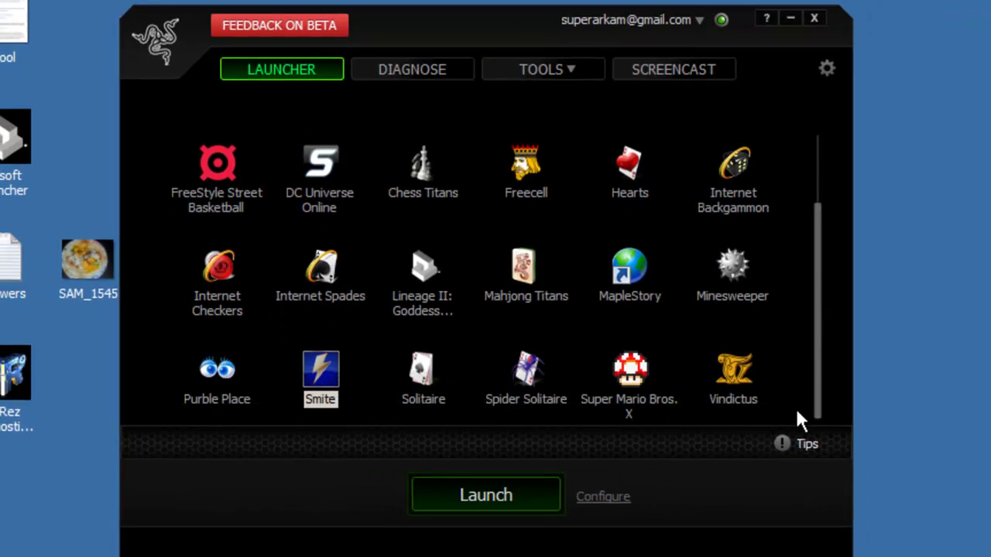
pyautogui.moveTo(826, 360); pyautogui.dragTo(809, 228)
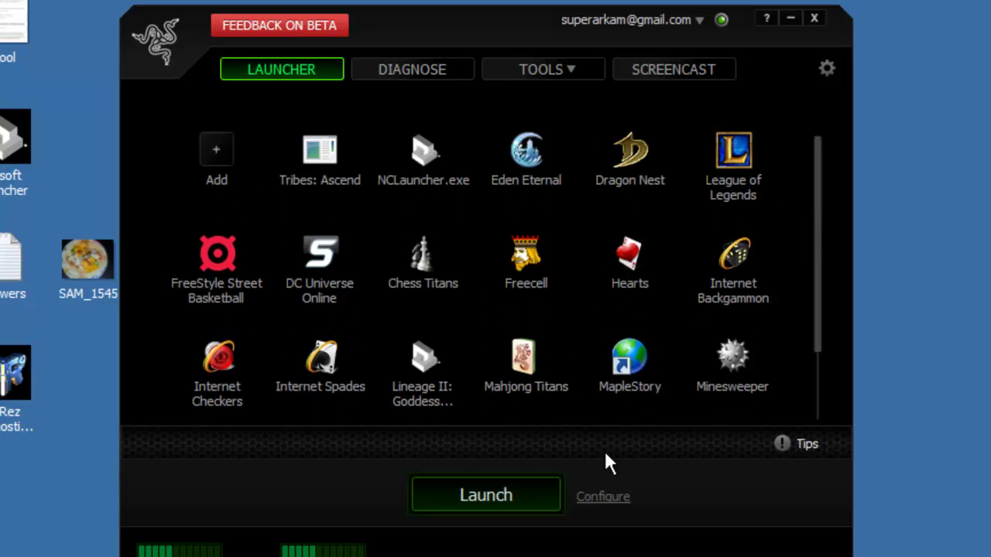
pyautogui.click(735, 167)
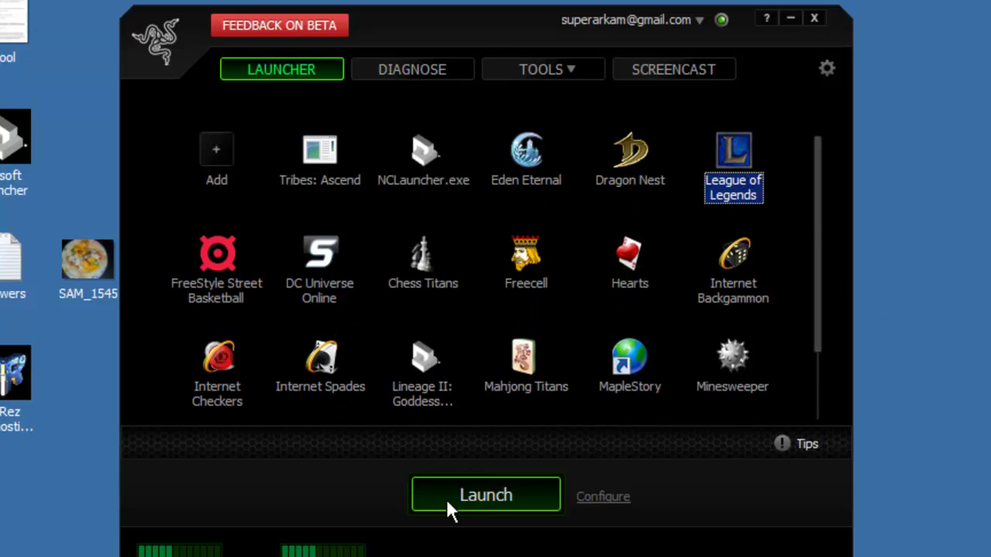
pyautogui.click(499, 492)
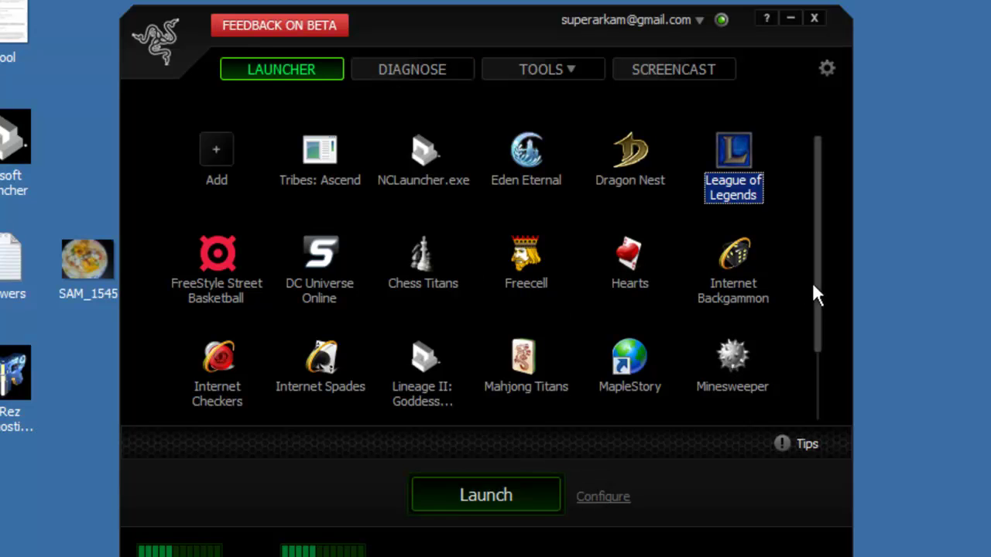
pyautogui.scroll(-1, 815, 267)
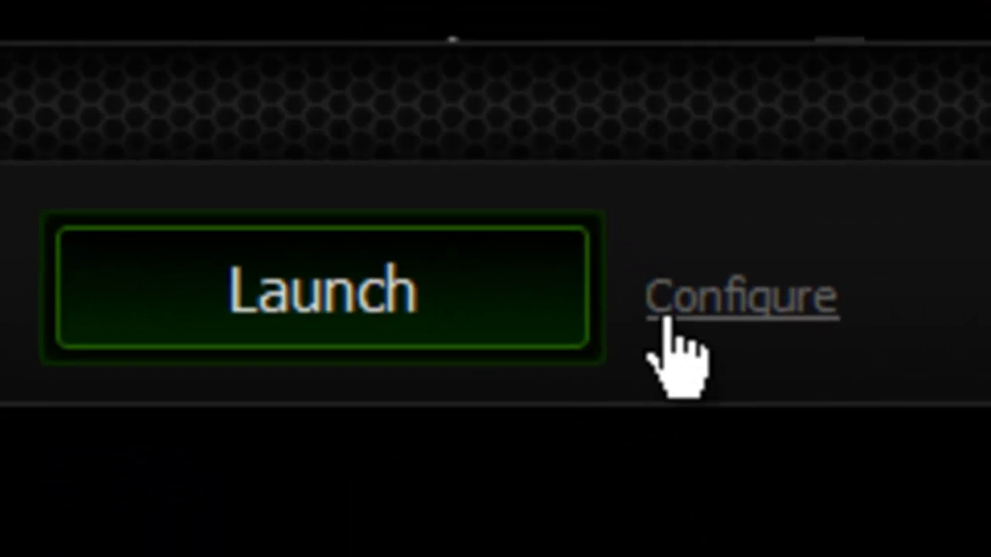
# Open Configure and mark Pen_TouchUser.exe, Pen_TabletUser.exe and CamRecorder.exe to be closed
pyautogui.click(603, 497)
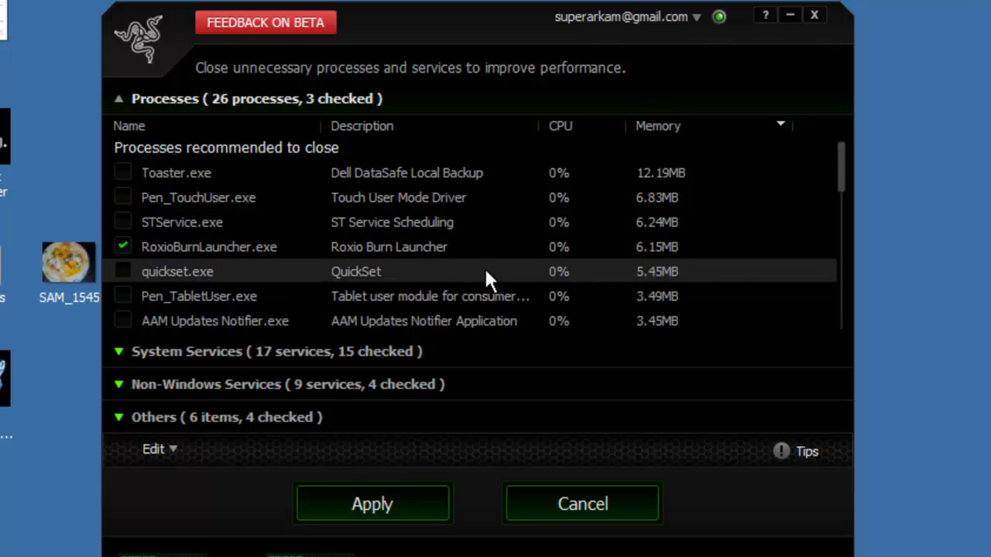
pyautogui.moveTo(843, 169)
pyautogui.mouseDown()
pyautogui.moveTo(841, 180)
pyautogui.moveTo(840, 158)
pyautogui.mouseUp()
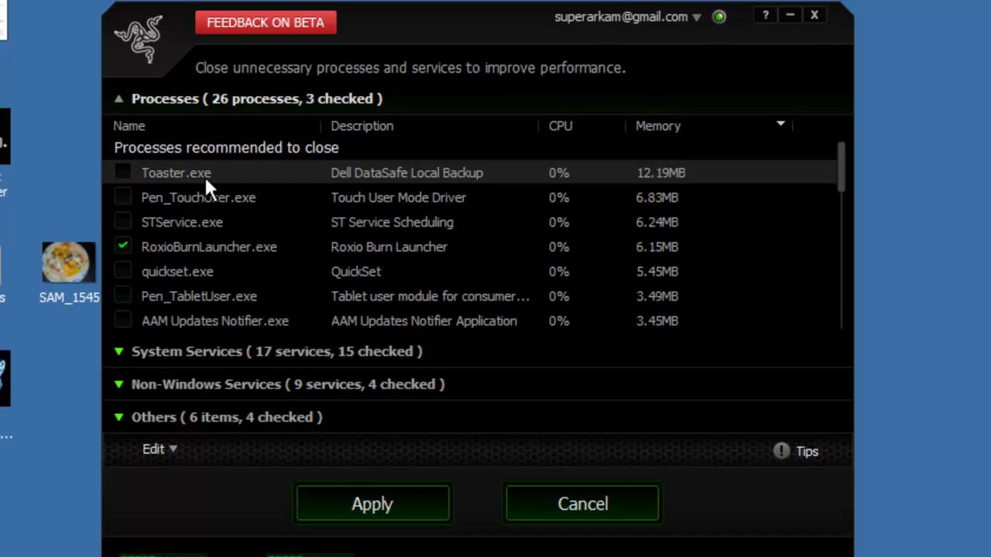
pyautogui.click(121, 197)
pyautogui.click(122, 296)
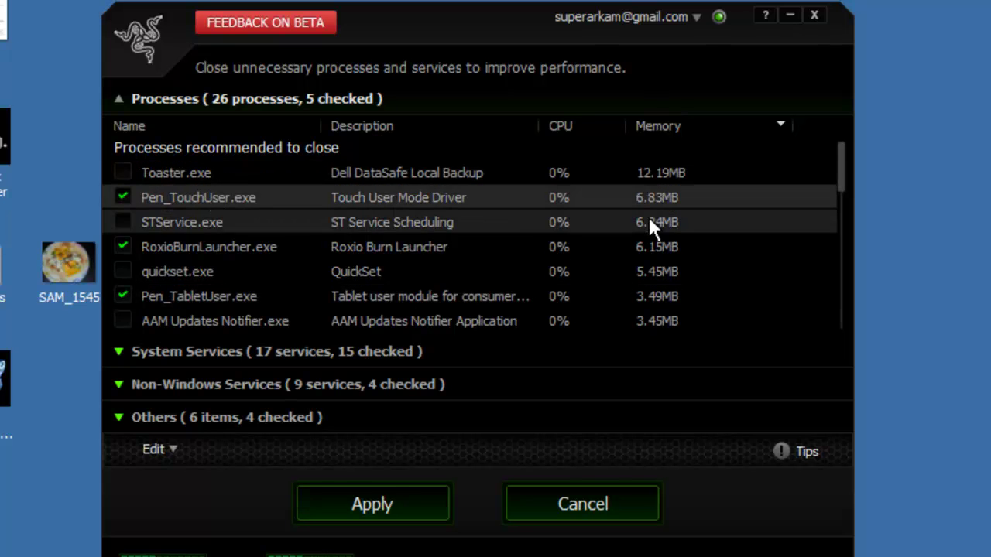
pyautogui.moveTo(846, 174); pyautogui.dragTo(842, 258)
pyautogui.click(122, 218)
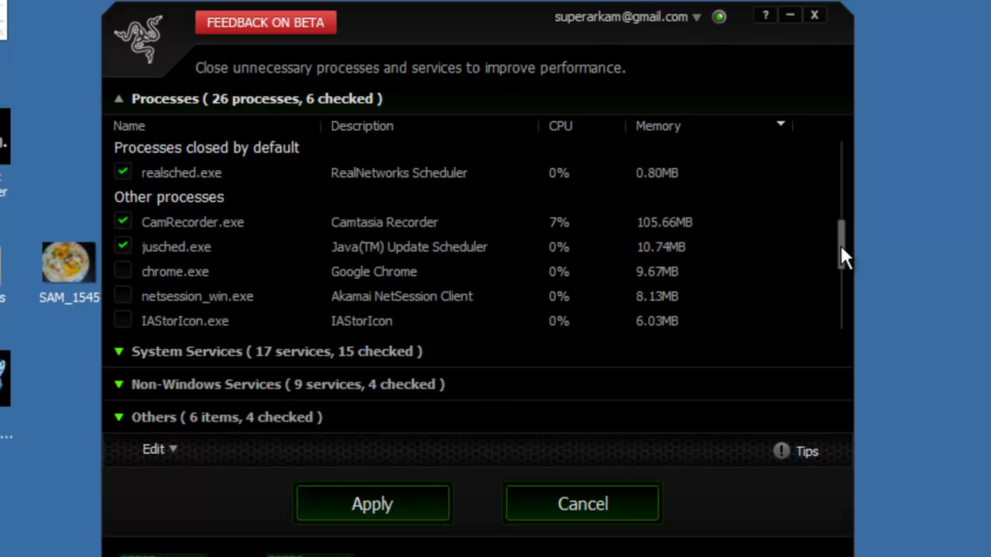
# Mark BambooCore.exe to be closed and expand the System Services list
pyautogui.scroll(-2, 842, 258)
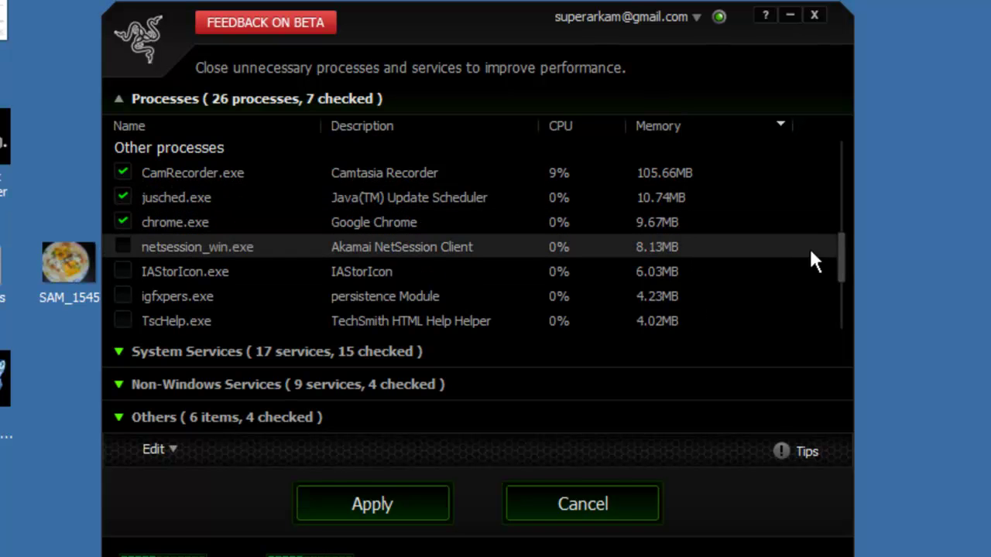
pyautogui.scroll(-1, 844, 271)
pyautogui.moveTo(841, 263); pyautogui.dragTo(831, 305)
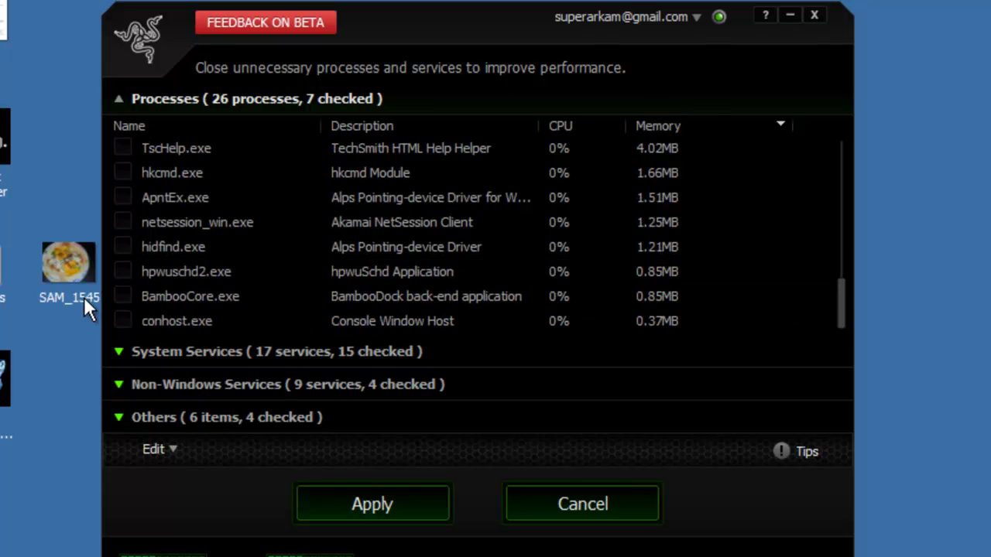
pyautogui.click(122, 296)
pyautogui.click(120, 354)
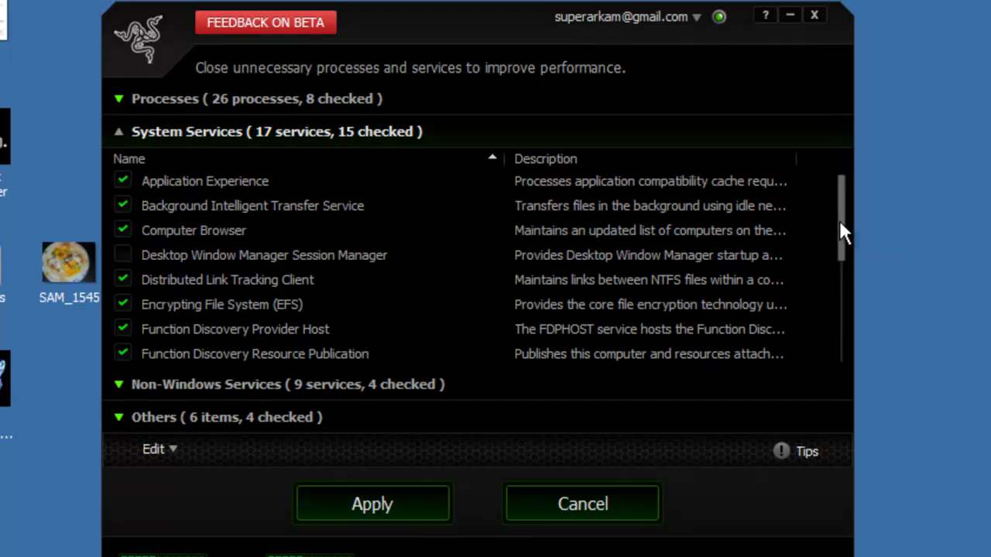
# Tick the Themes service so 16 of 17 system services are marked for closing
pyautogui.moveTo(842, 228); pyautogui.dragTo(839, 319)
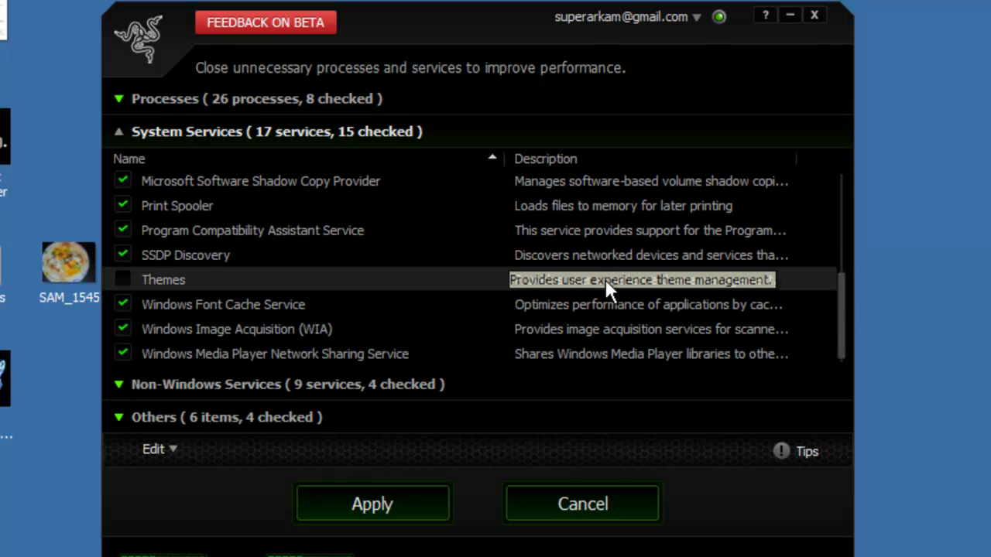
pyautogui.click(118, 279)
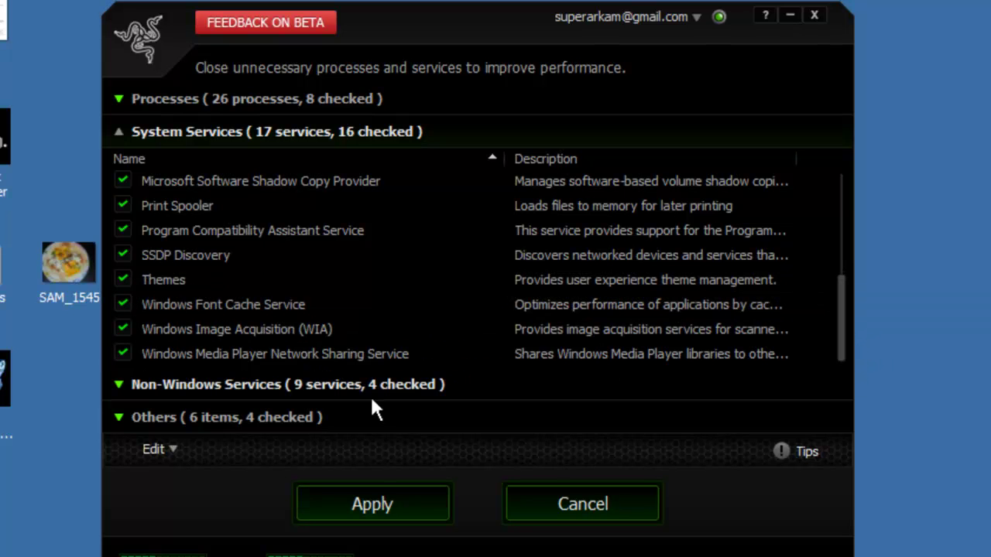
# Expand the Non-Windows Services list, then the Others list showing 4 of 6 options checked
pyautogui.click(208, 384)
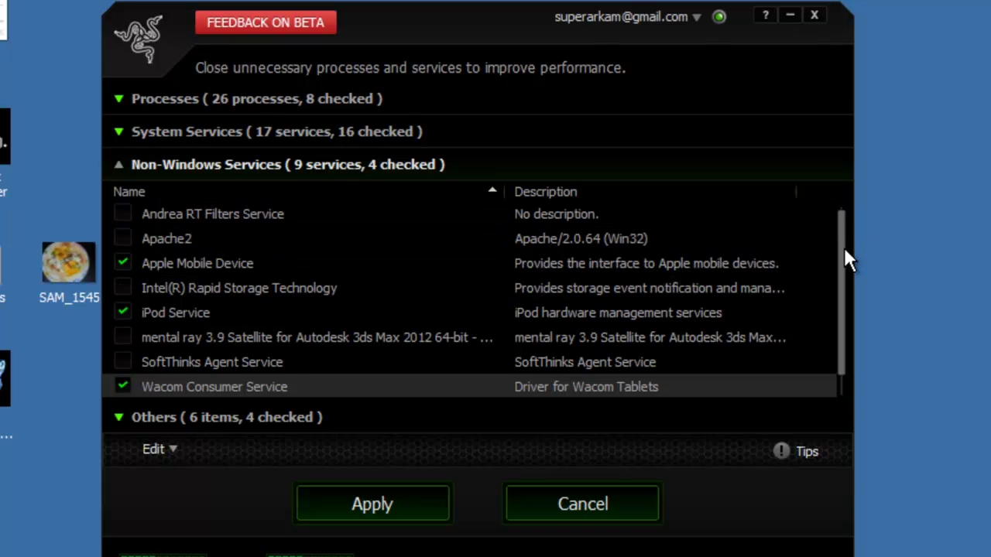
pyautogui.moveTo(843, 251); pyautogui.dragTo(844, 276)
pyautogui.click(287, 422)
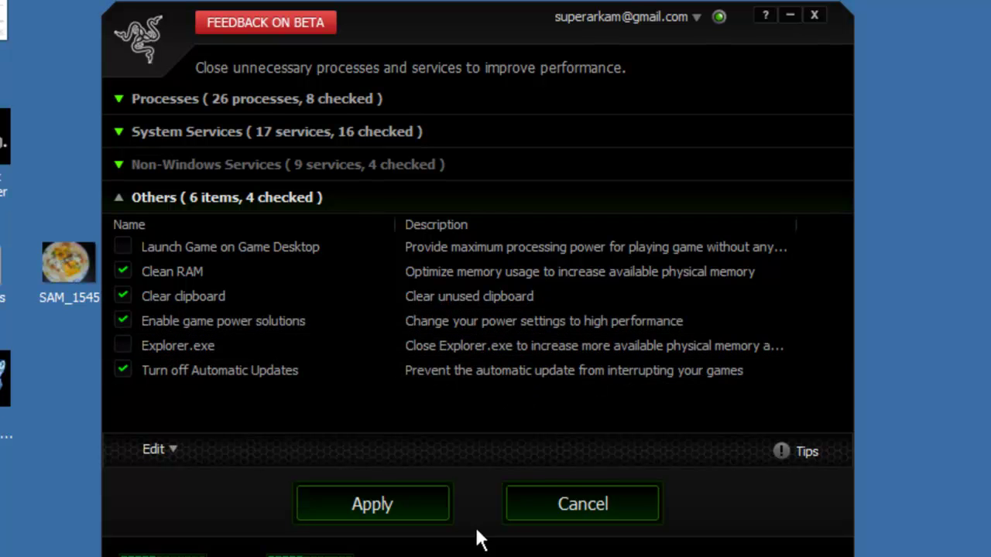
pyautogui.moveTo(422, 35); pyautogui.dragTo(705, 0)
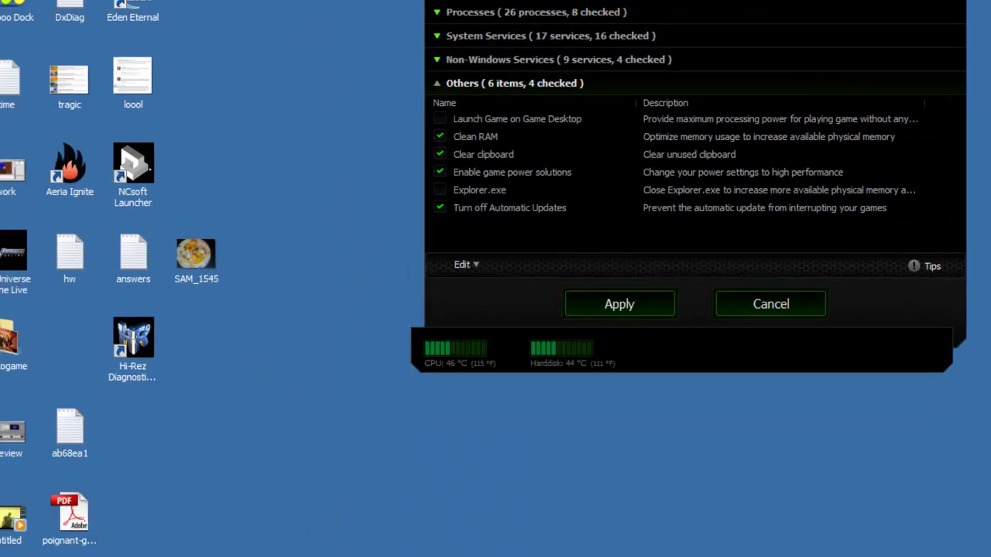
pyautogui.moveTo(223, 0); pyautogui.dragTo(17, 534)
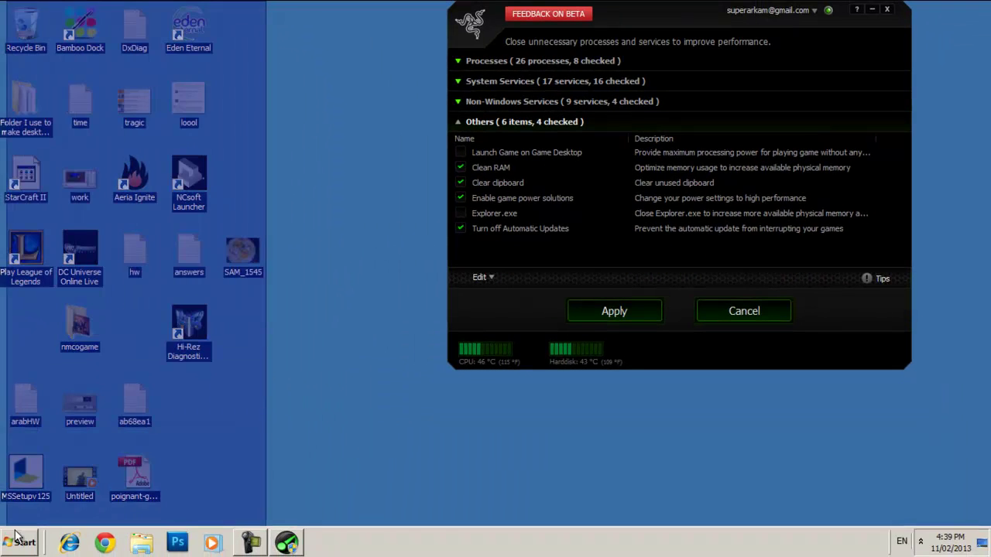
pyautogui.click(327, 461)
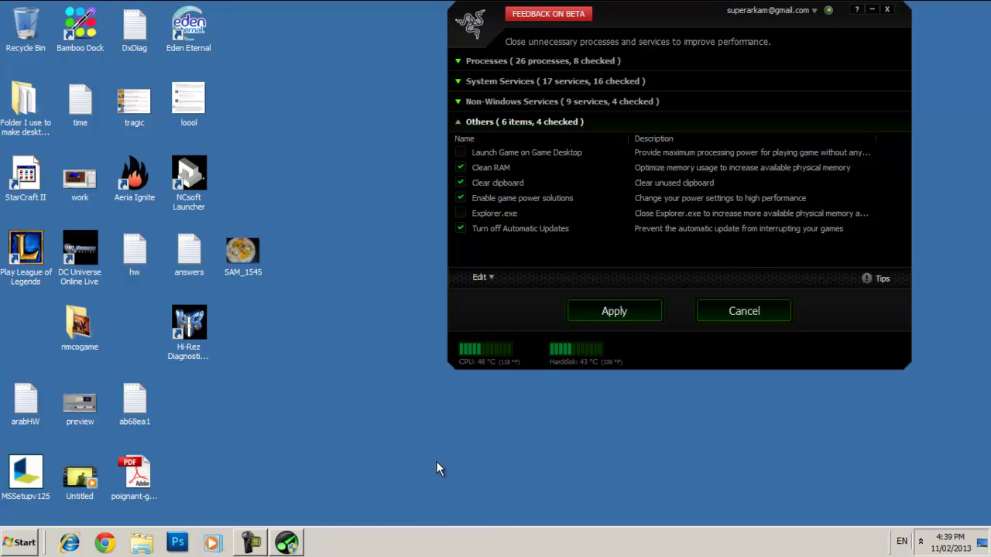
# End the explorer.exe process from Task Manager's Processes tab and confirm End process
pyautogui.hotkey('ctrl', 'shift', 'Escape')
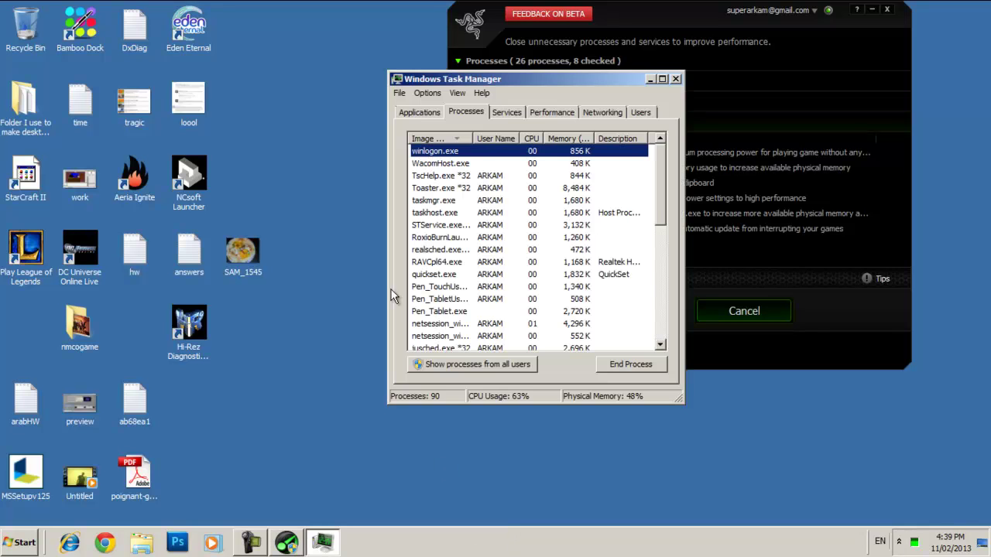
pyautogui.press('e')
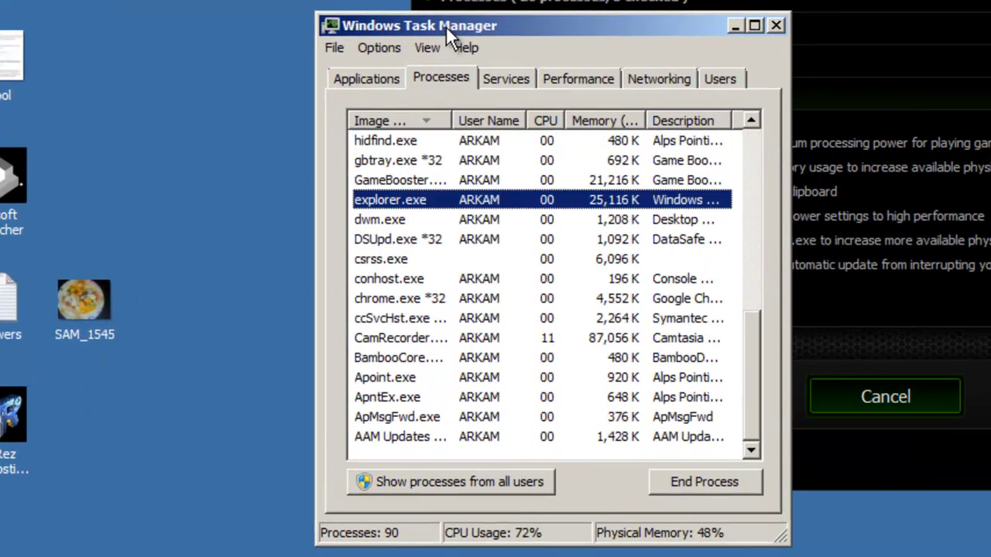
pyautogui.moveTo(446, 25); pyautogui.dragTo(207, 115)
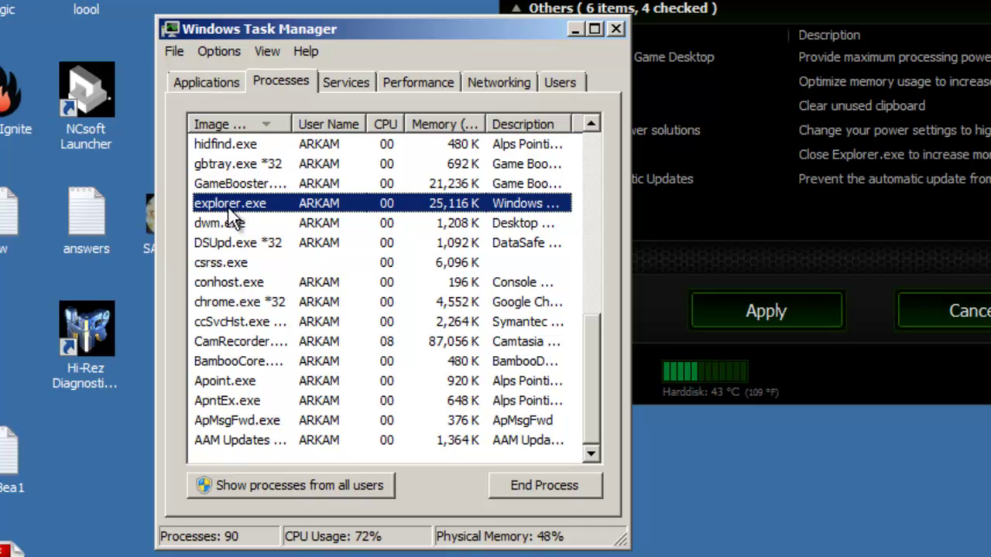
pyautogui.press('Delete')
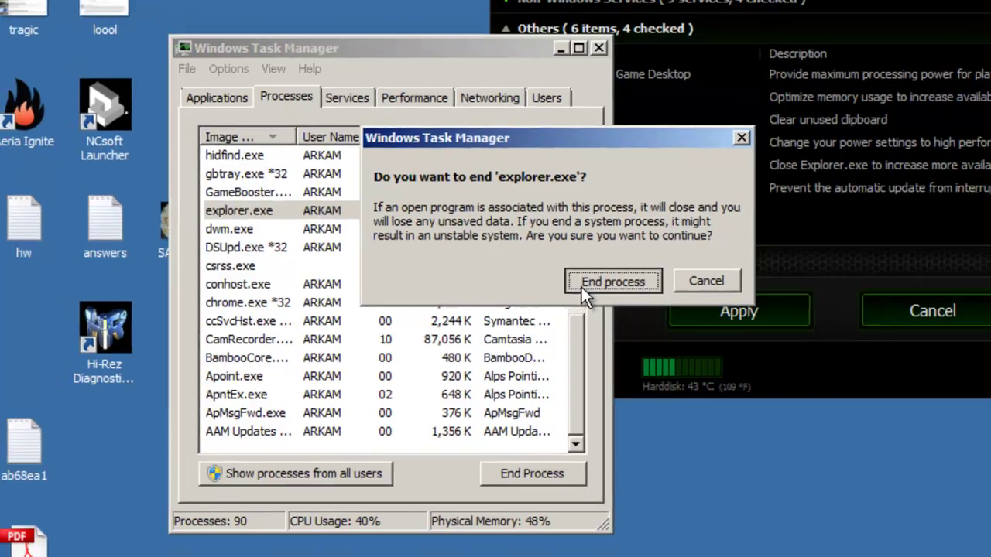
pyautogui.click(588, 285)
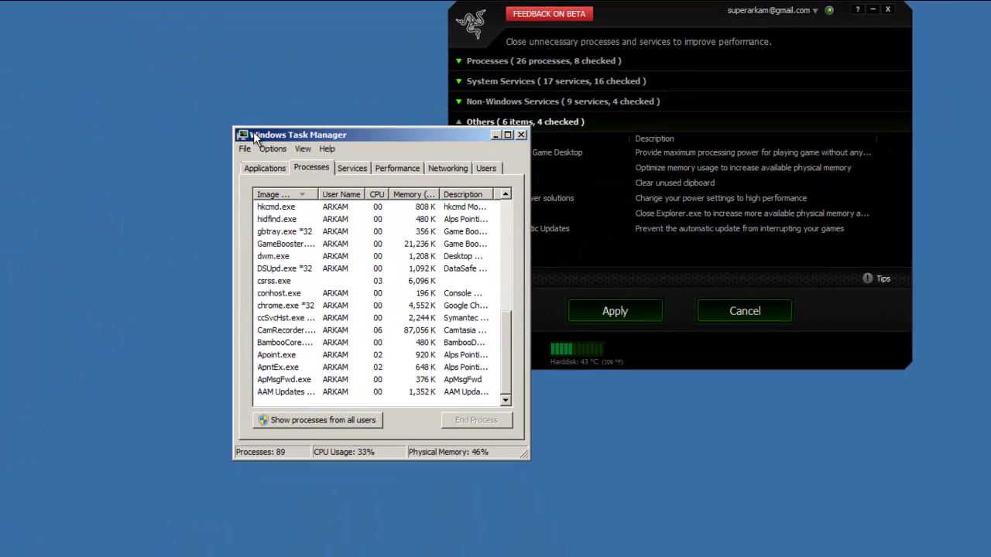
pyautogui.moveTo(259, 139); pyautogui.dragTo(304, 133)
# Run 'explorer.exe' as a new task from Task Manager's Applications tab
pyautogui.click(309, 162)
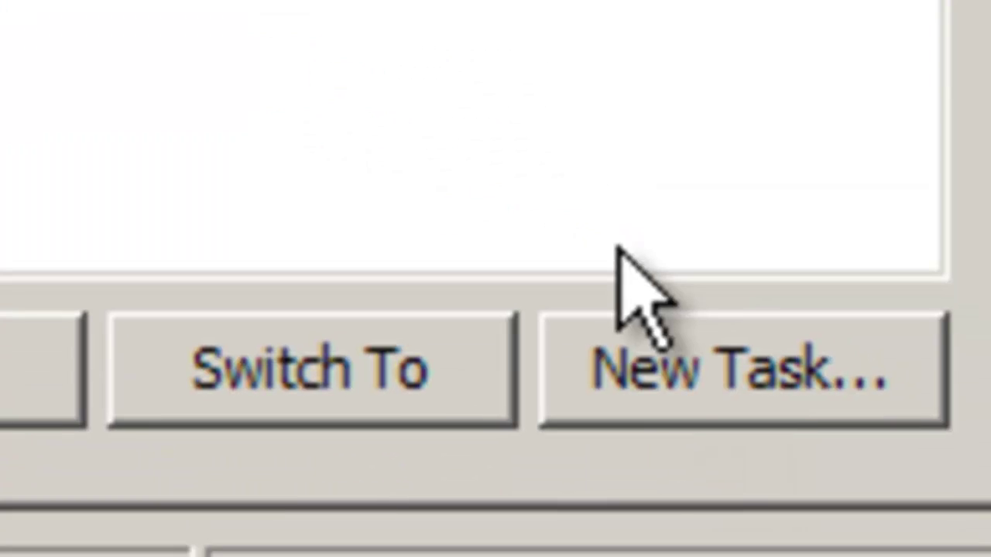
pyautogui.click(641, 375)
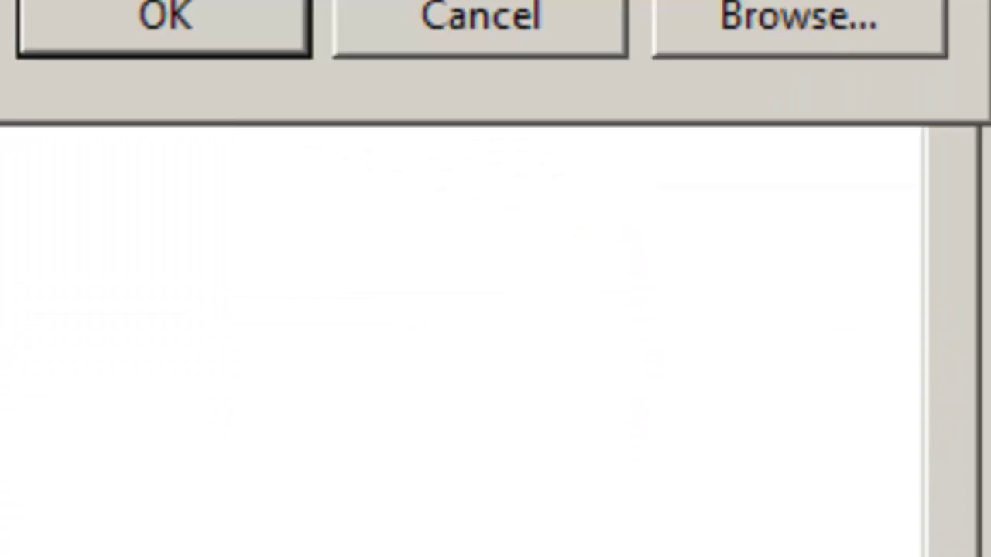
pyautogui.write('exp')
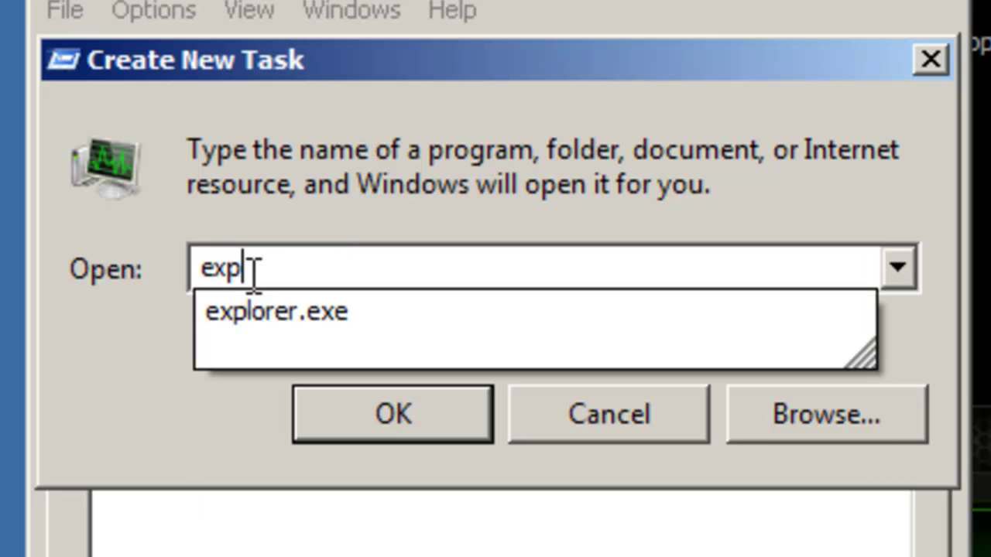
pyautogui.write('lorer.exr')
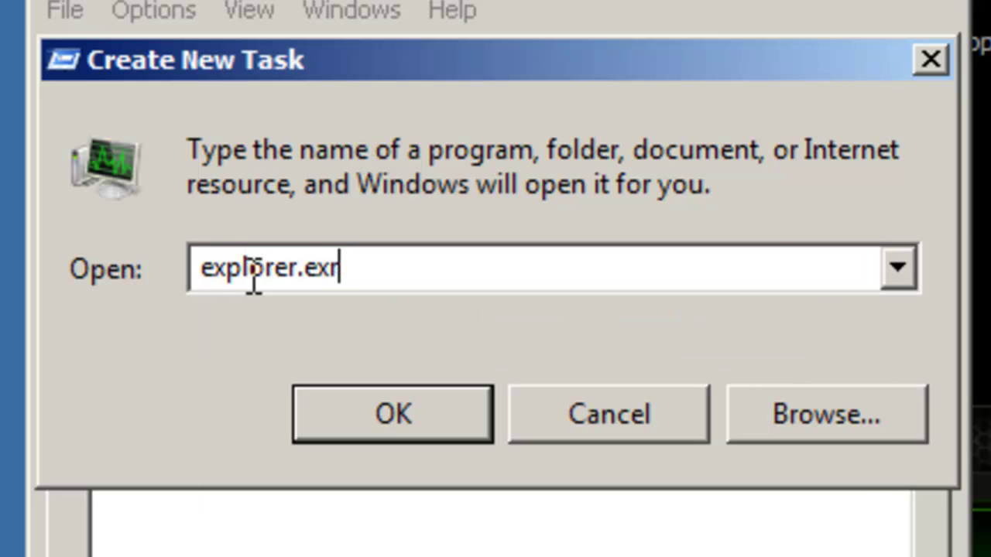
pyautogui.press('BackSpace')
pyautogui.write('e')
pyautogui.press('Return')
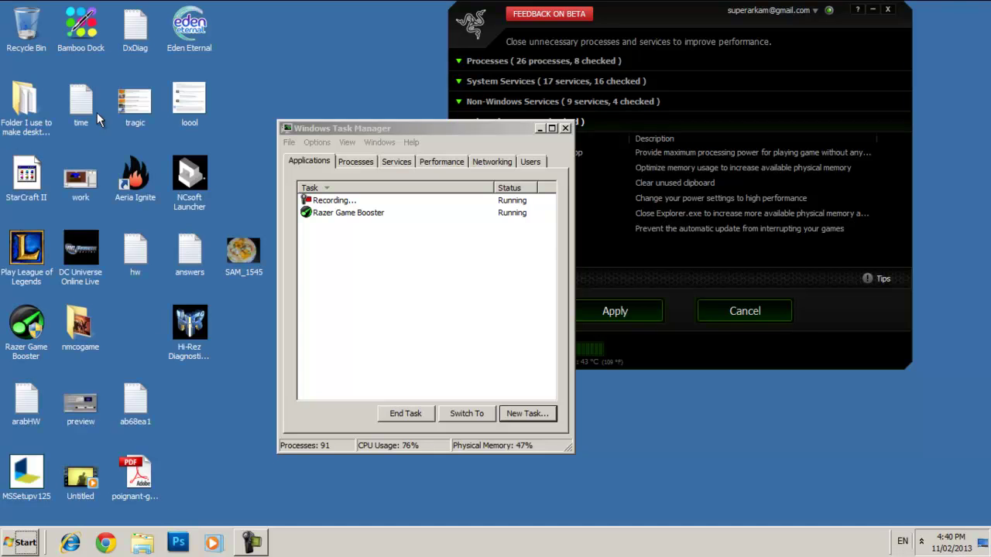
pyautogui.click(401, 129)
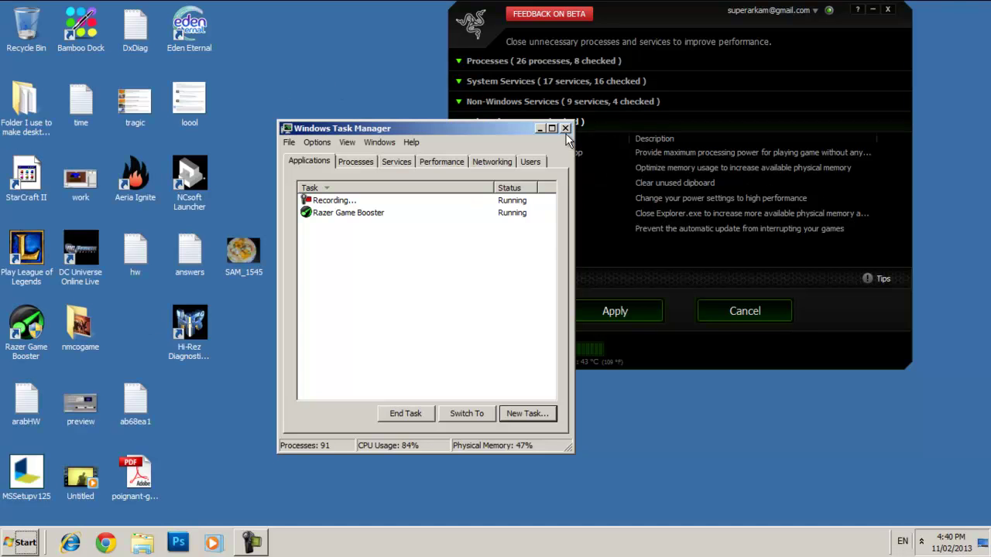
# Close Task Manager and mark Explorer.exe to be closed during boosts, accepting the warning
pyautogui.click(565, 128)
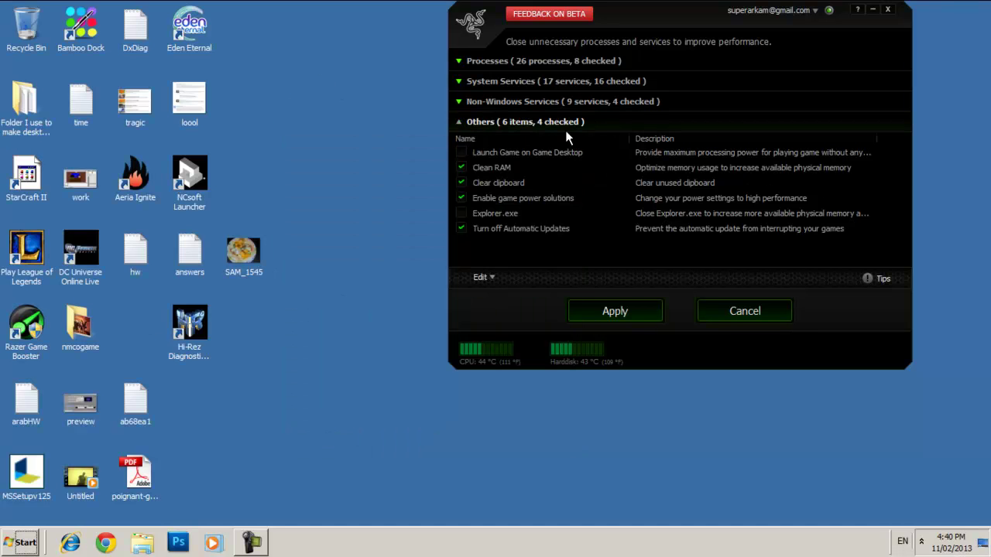
pyautogui.click(464, 213)
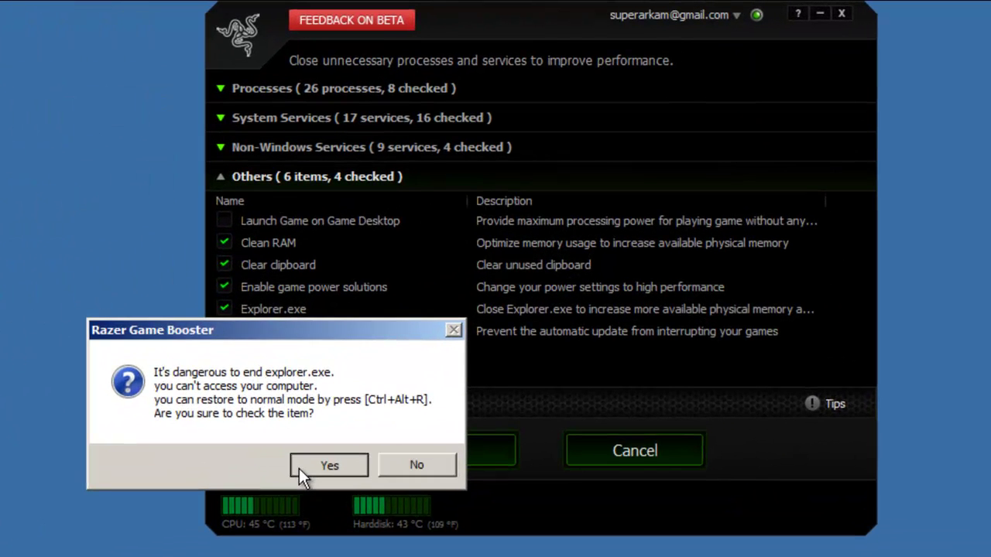
pyautogui.click(302, 474)
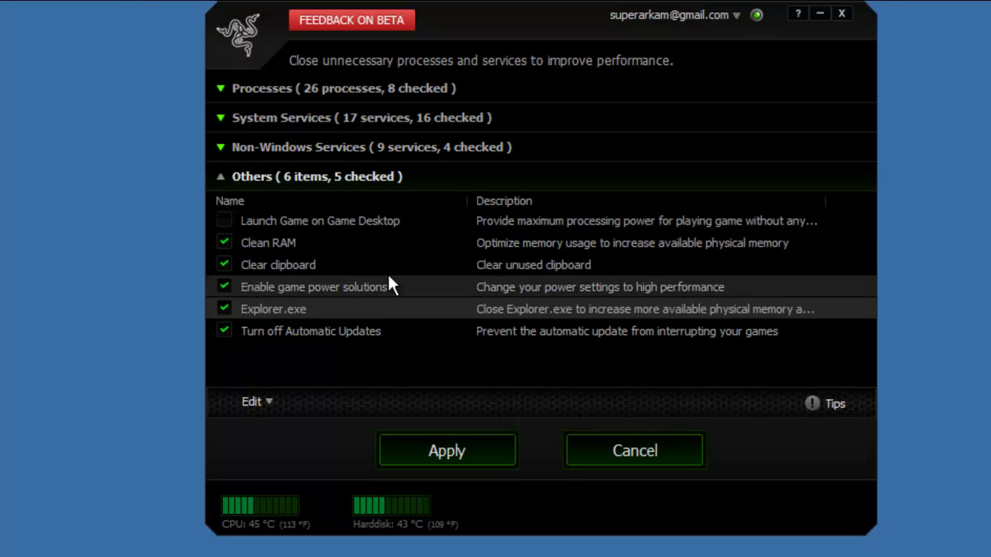
# Review the process list and apply the boost settings with Others at 5 of 6
pyautogui.click(278, 86)
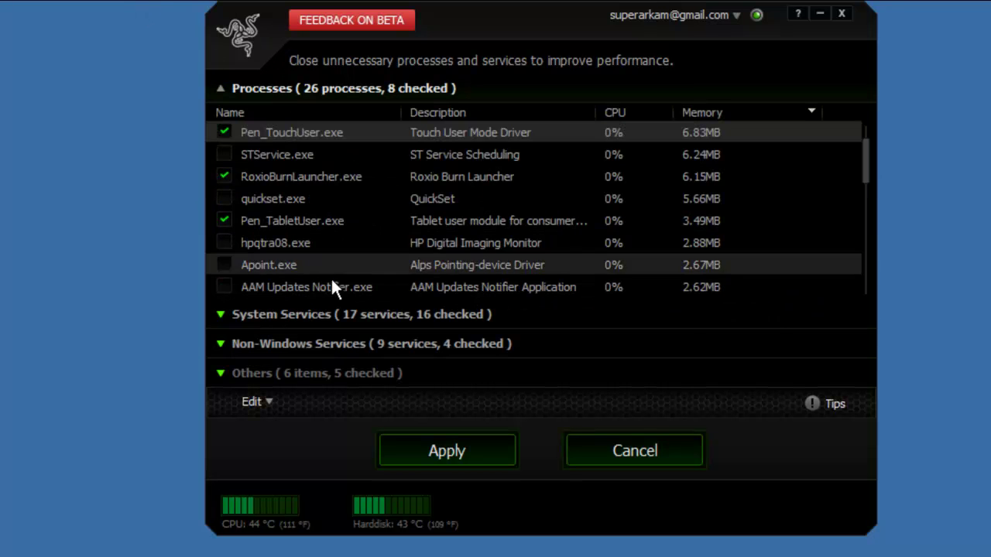
pyautogui.click(325, 380)
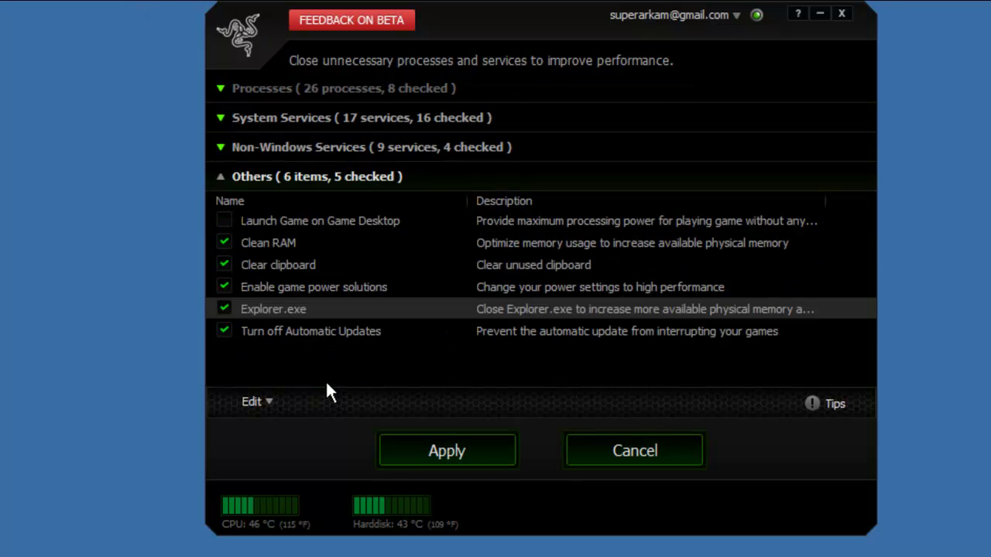
pyautogui.click(256, 88)
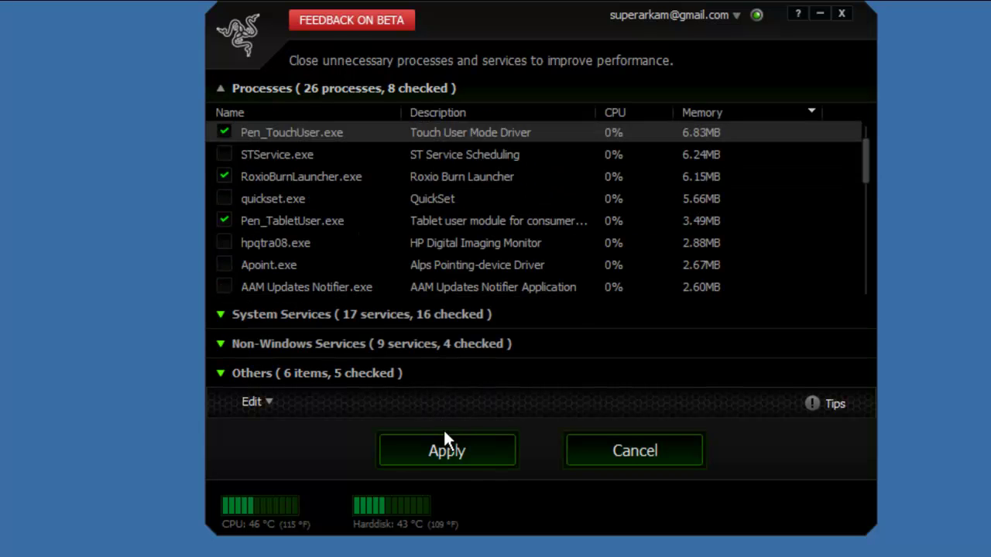
pyautogui.click(452, 452)
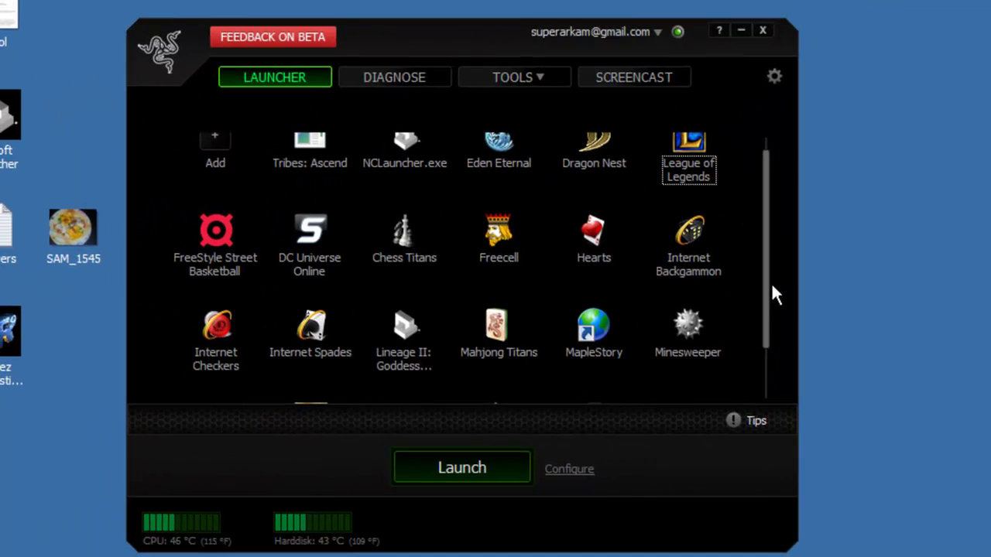
# Select League of Legends at the top of the launcher's game list
pyautogui.scroll(1, 771, 281)
pyautogui.click(711, 186)
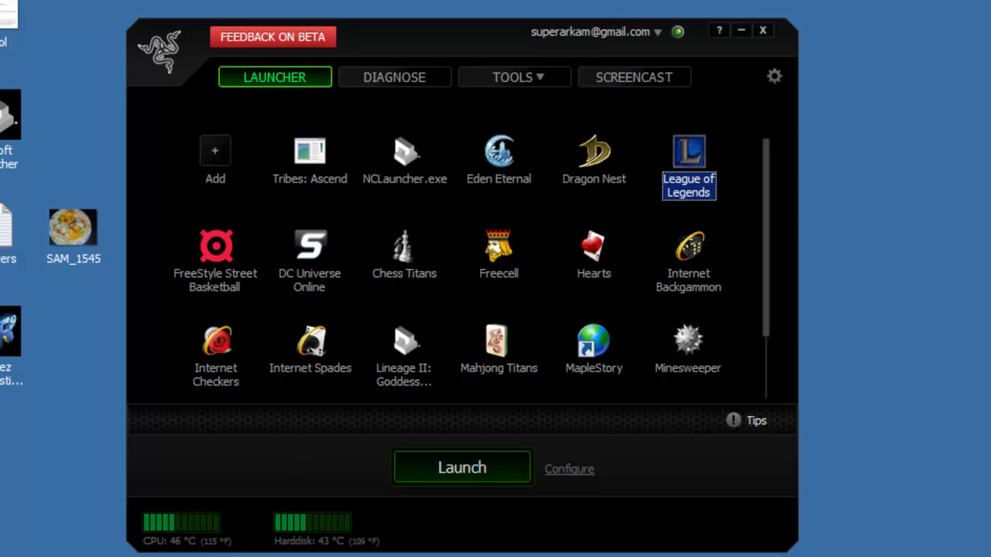
pyautogui.press('F9')
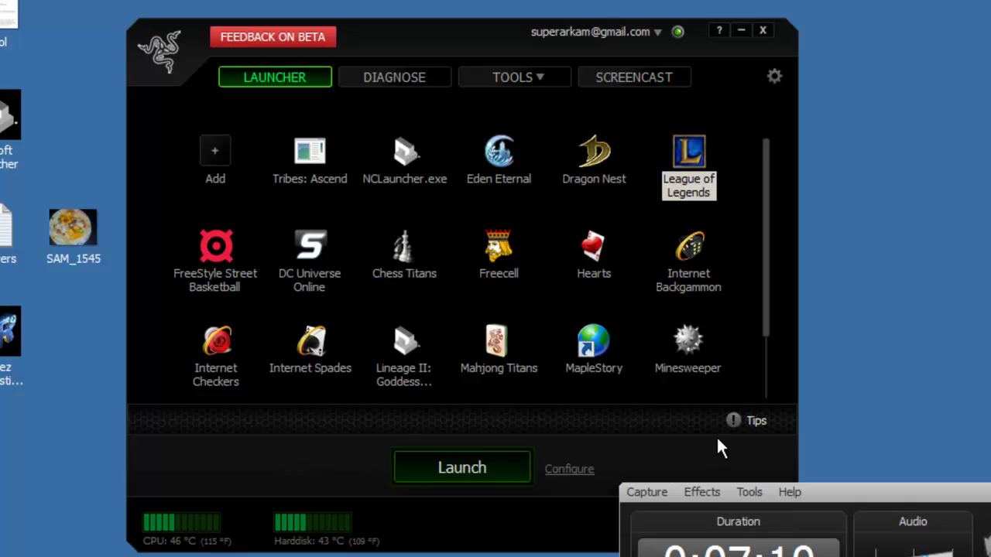